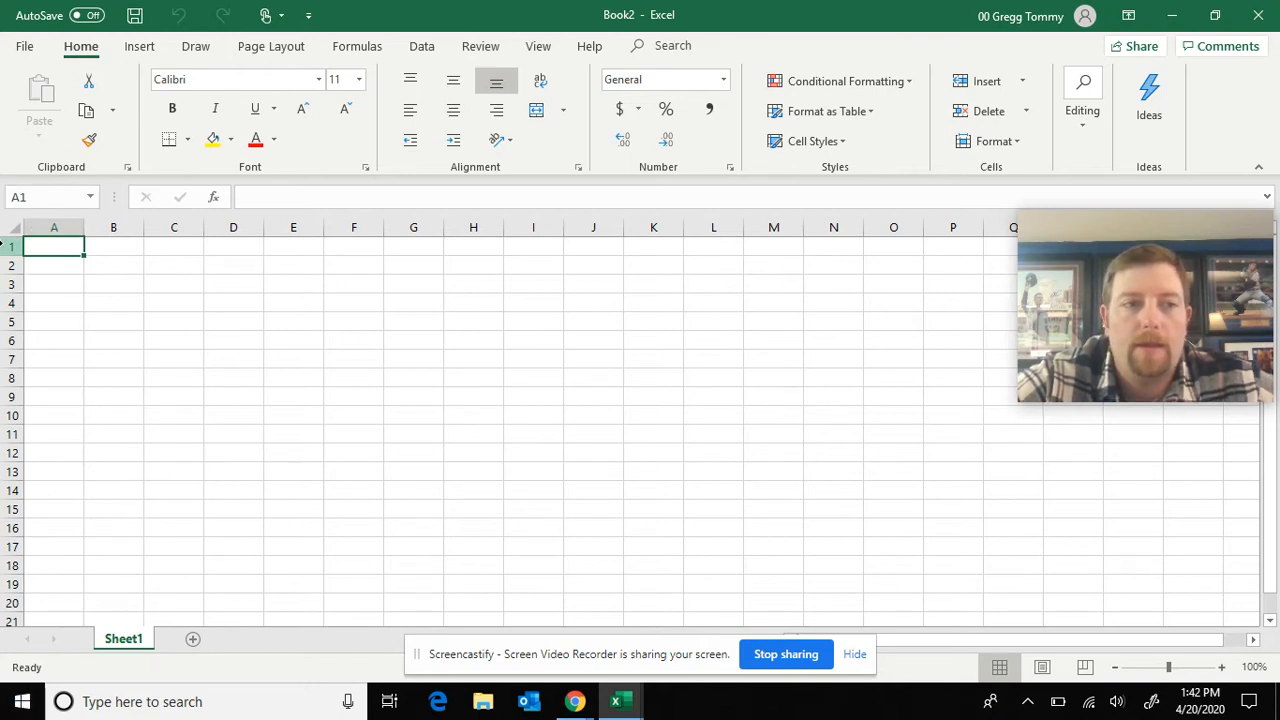
{"action": "left_click", "coordinate": [123, 235]}
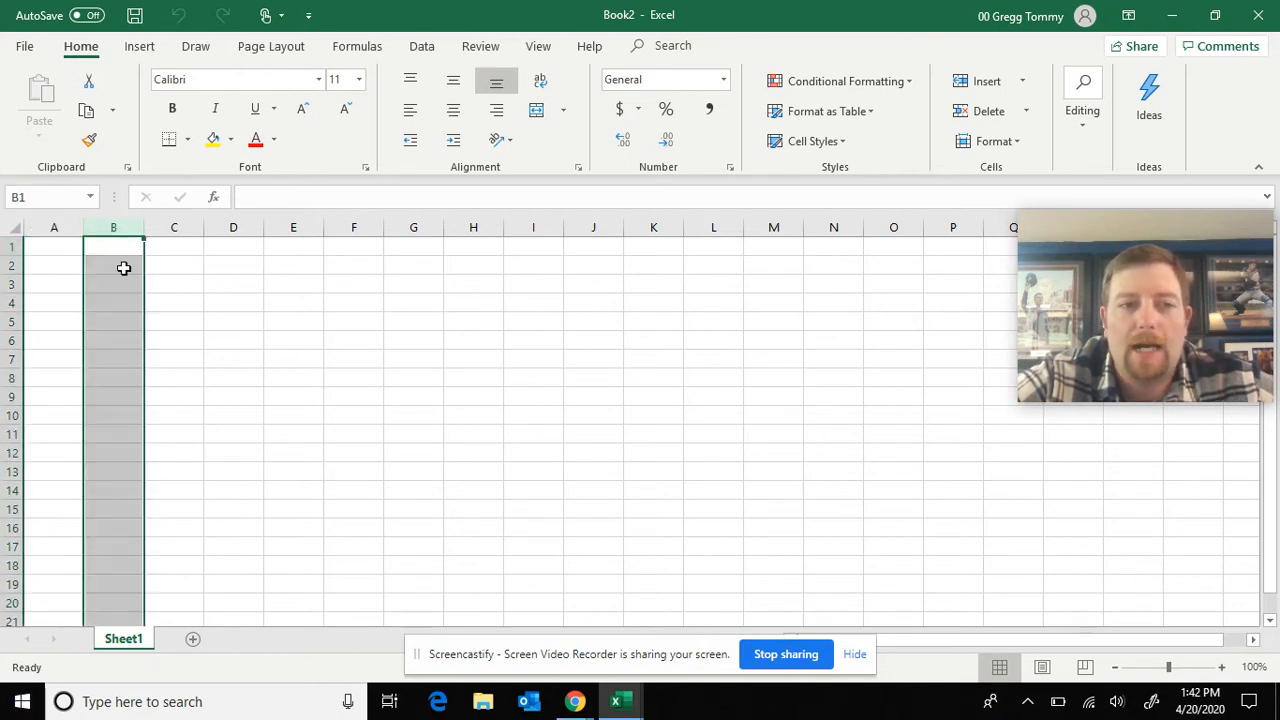
{"action": "left_click", "coordinate": [194, 249]}
{"action": "left_click", "coordinate": [123, 258]}
{"action": "left_click", "coordinate": [140, 340]}
{"action": "left_click", "coordinate": [220, 340]}
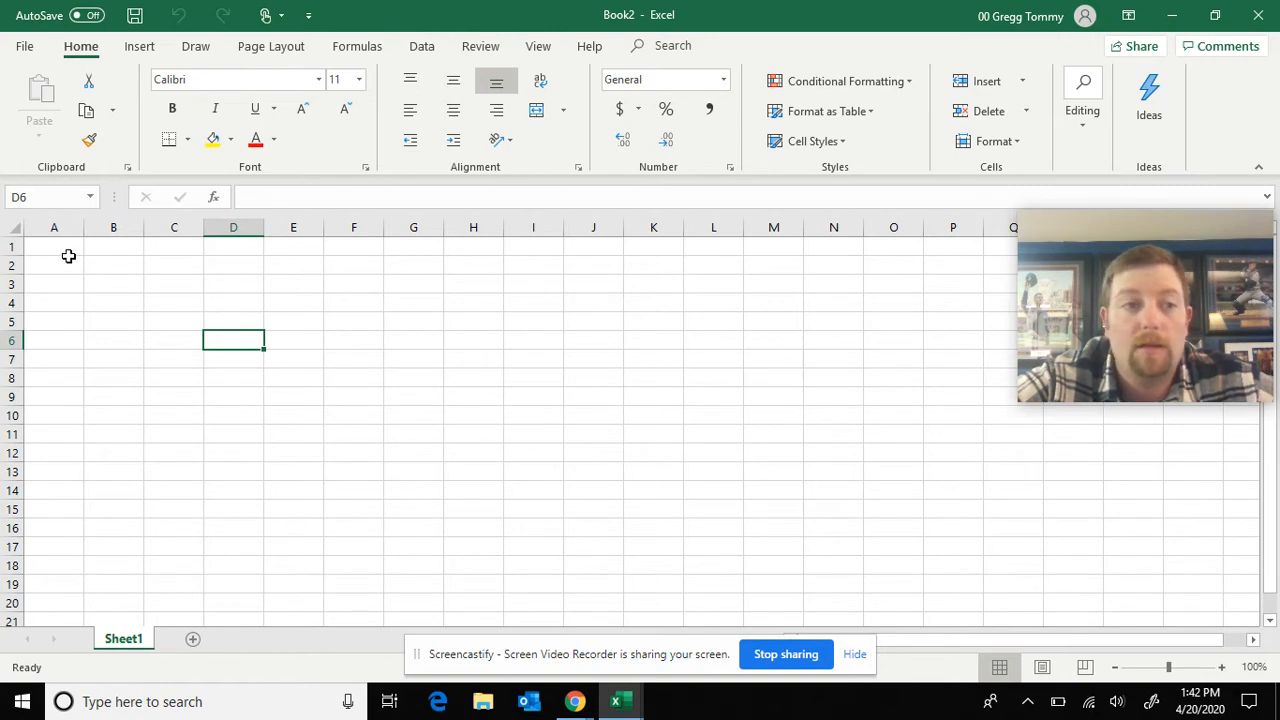
{"action": "left_click", "coordinate": [109, 259]}
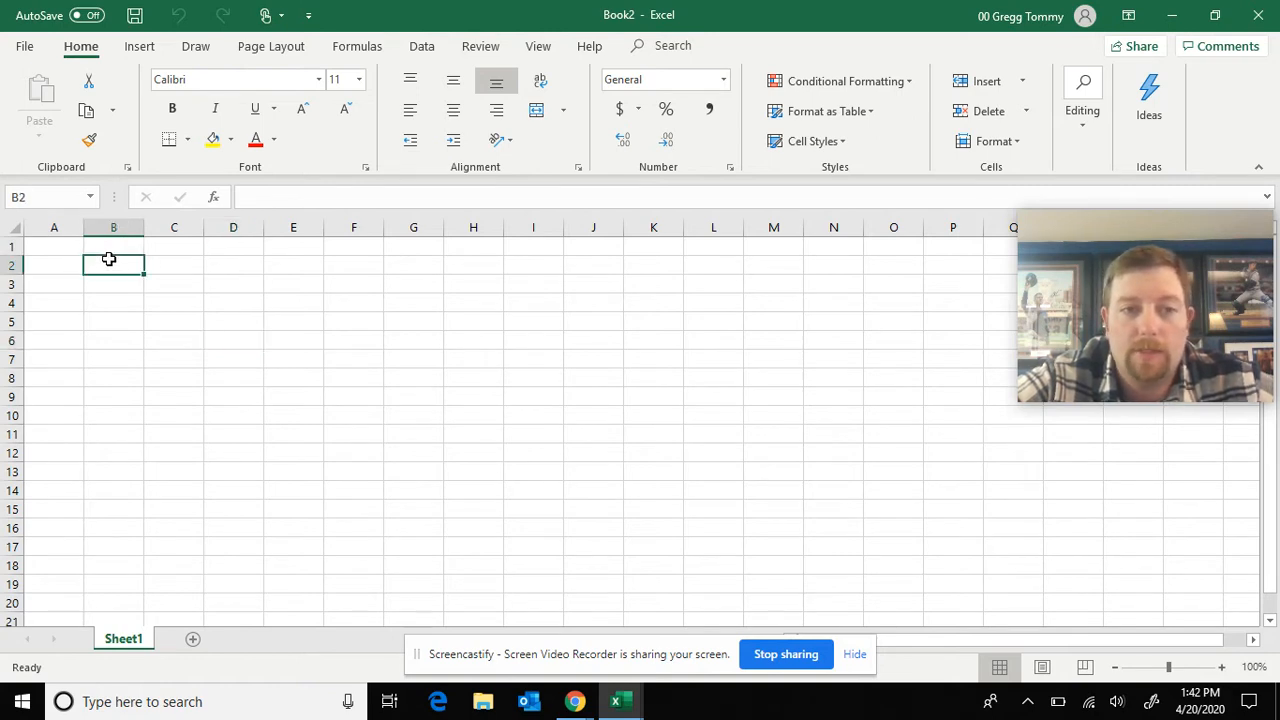
{"action": "left_click", "coordinate": [360, 251]}
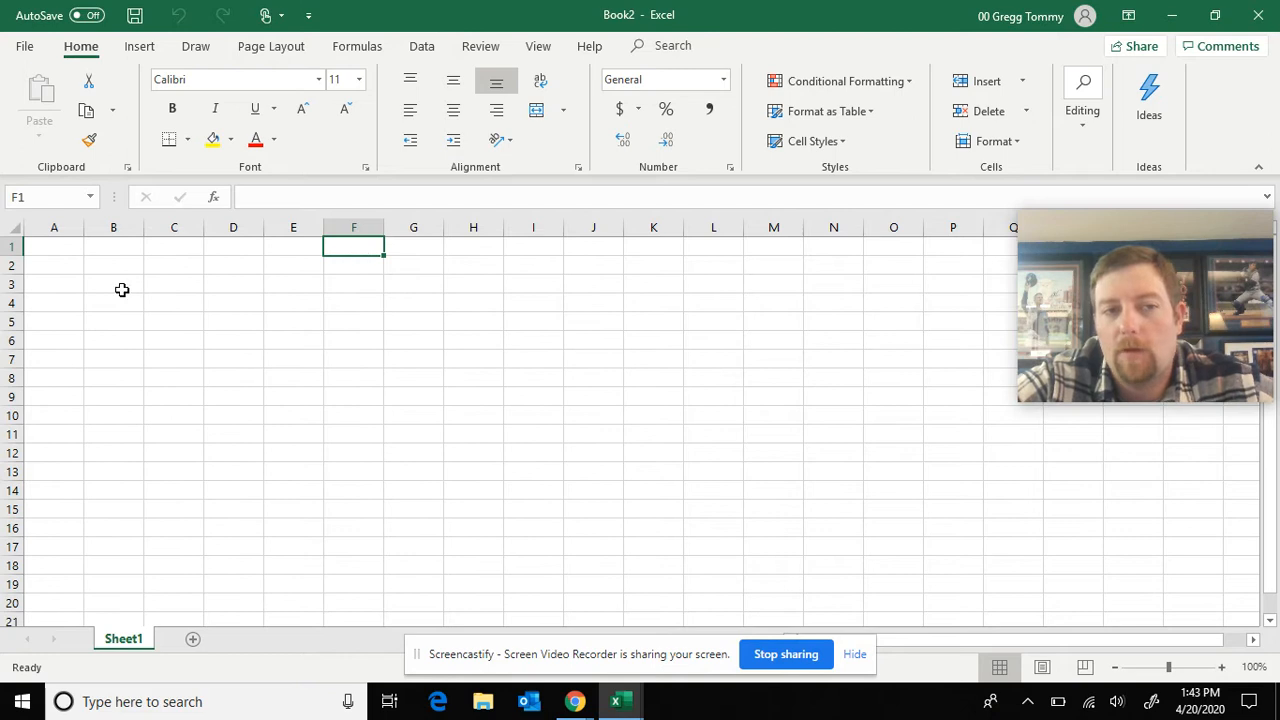
{"action": "left_click", "coordinate": [41, 245]}
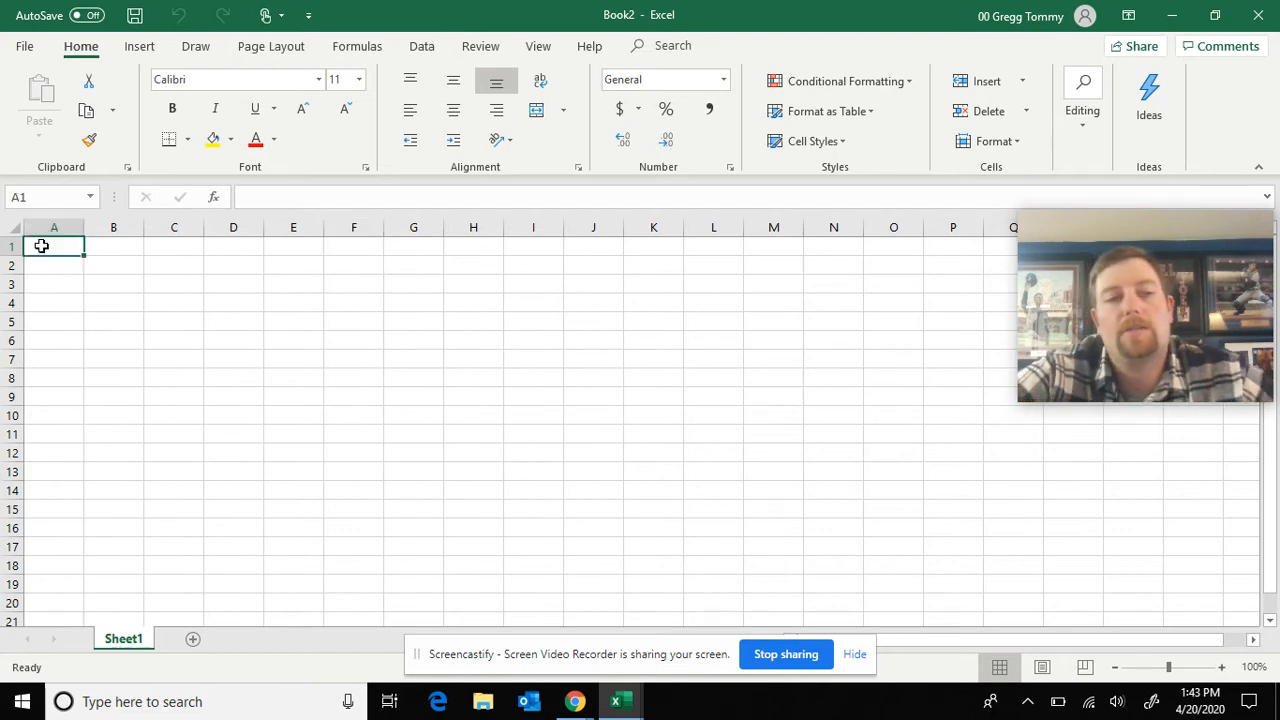
{"action": "key", "text": "Right"}
{"action": "key", "text": "Right"}
{"action": "key", "text": "Right"}
{"action": "key", "text": "Right"}
{"action": "key", "text": "Right"}
{"action": "key", "text": "Right"}
{"action": "key", "text": "Right"}
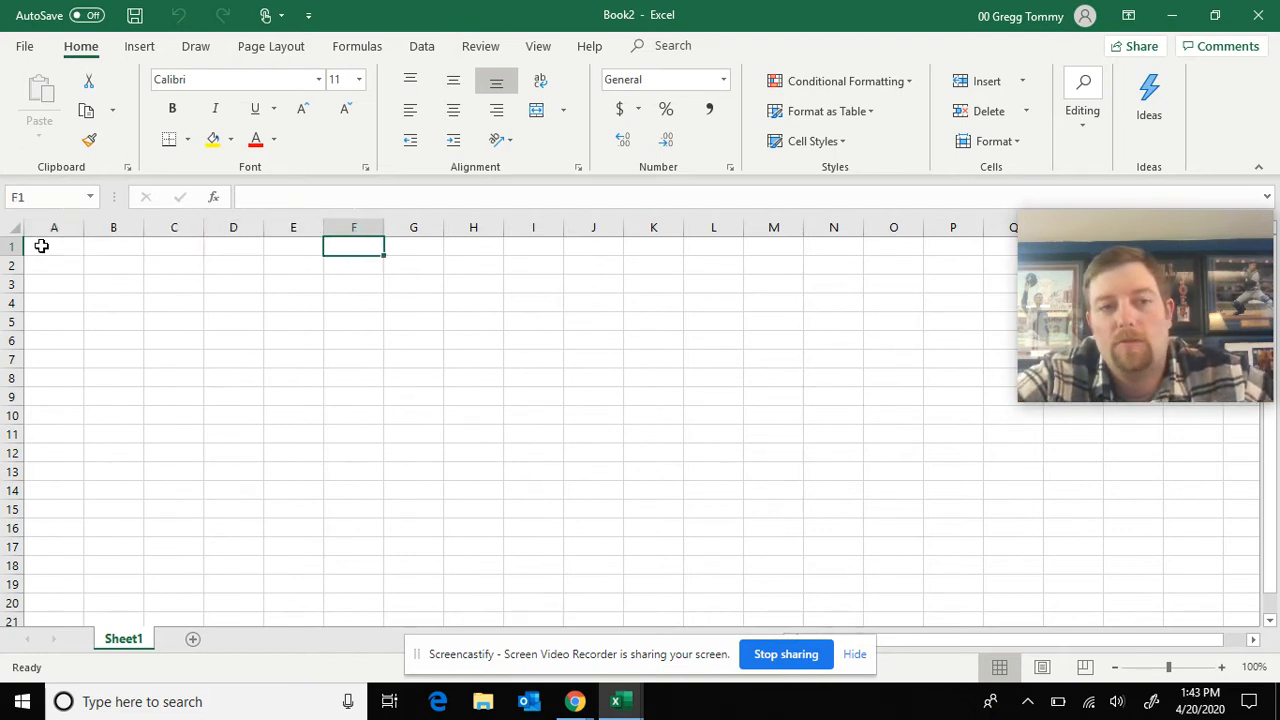
{"action": "key", "text": "Return"}
{"action": "key", "text": "Return"}
{"action": "key", "text": "Return"}
{"action": "key", "text": "Return"}
{"action": "key", "text": "Return"}
{"action": "key", "text": "Return"}
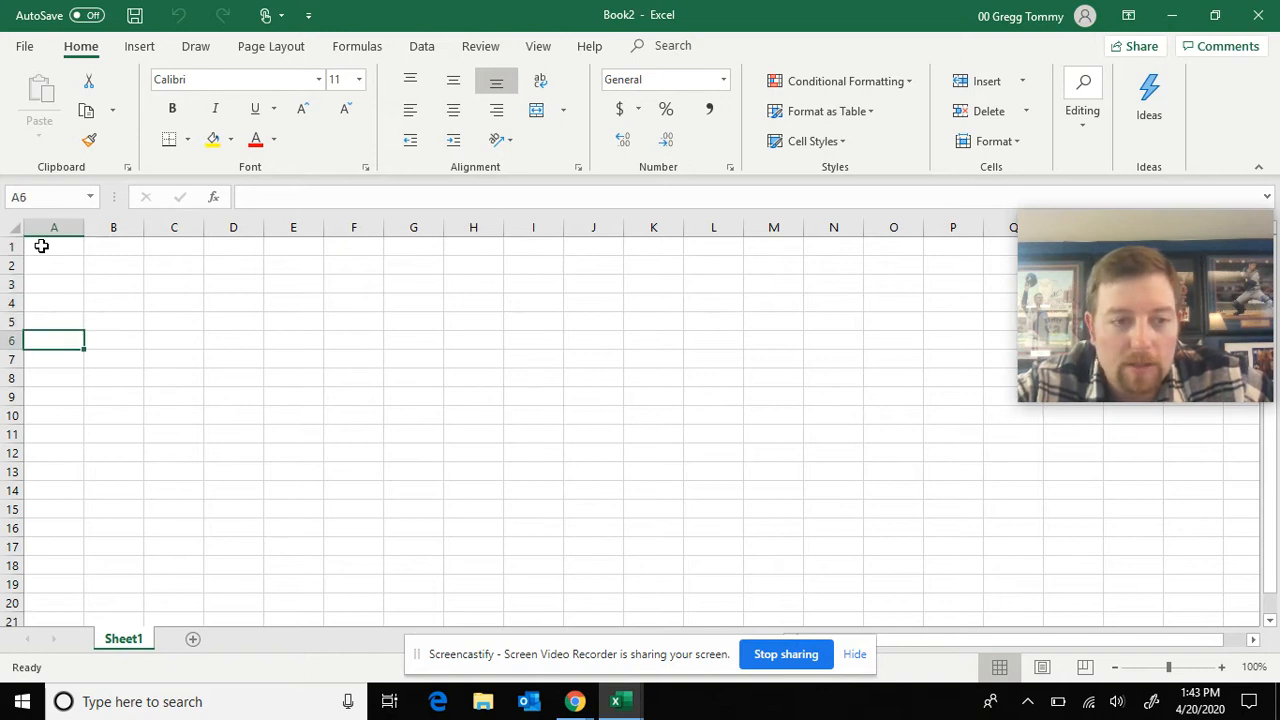
{"action": "left_click", "coordinate": [342, 358]}
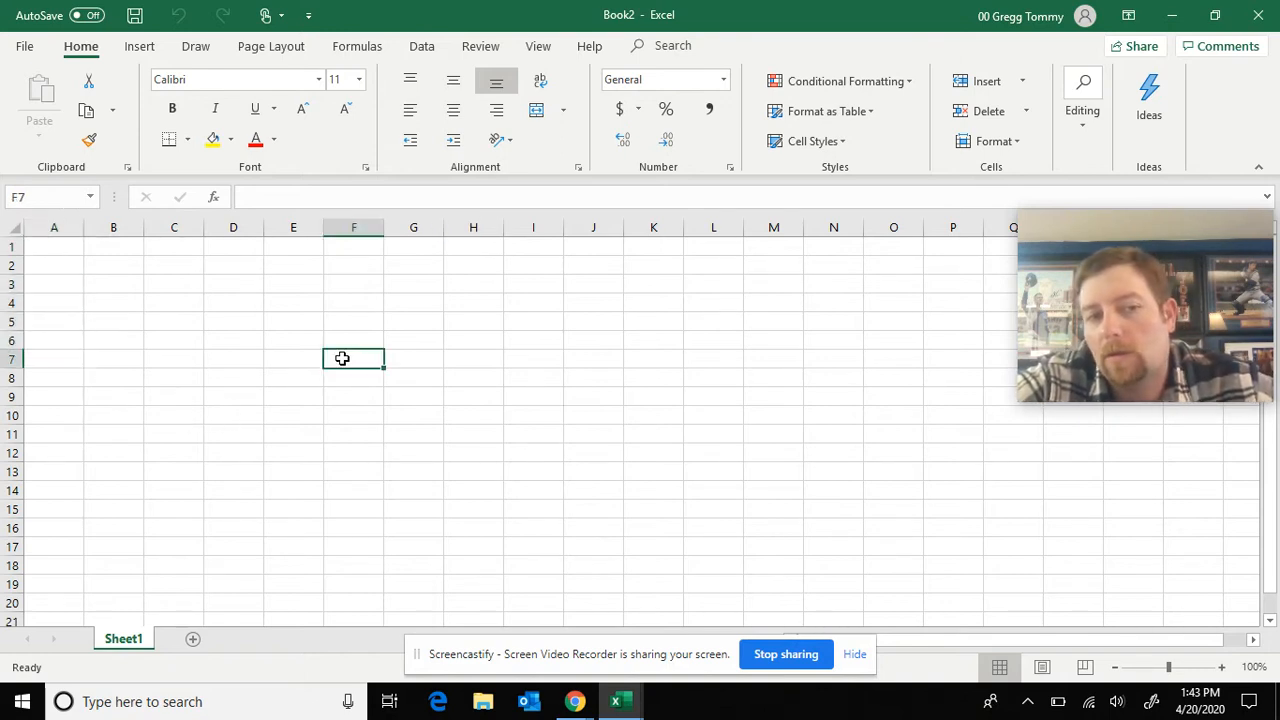
{"action": "left_click", "coordinate": [366, 300]}
{"action": "left_click", "coordinate": [456, 302]}
{"action": "left_click", "coordinate": [602, 268]}
{"action": "left_click", "coordinate": [614, 396]}
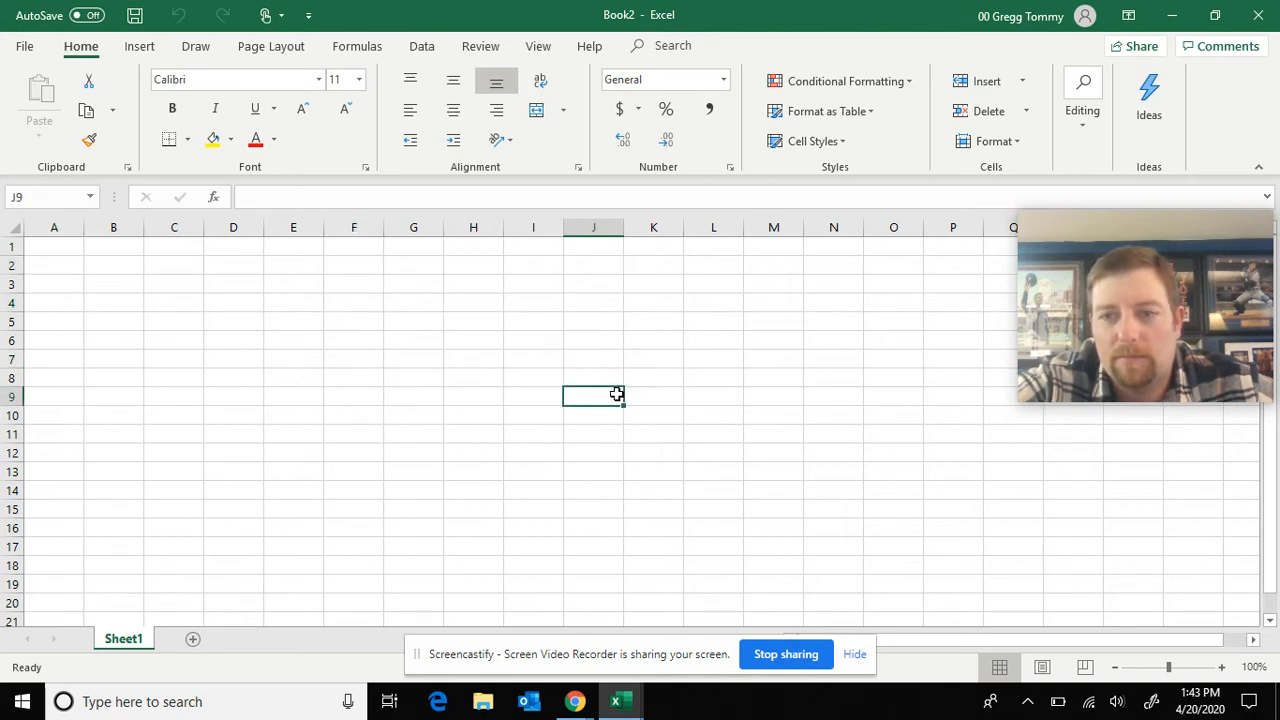
{"action": "left_click", "coordinate": [262, 508]}
{"action": "left_click", "coordinate": [161, 358]}
{"action": "left_click", "coordinate": [86, 300]}
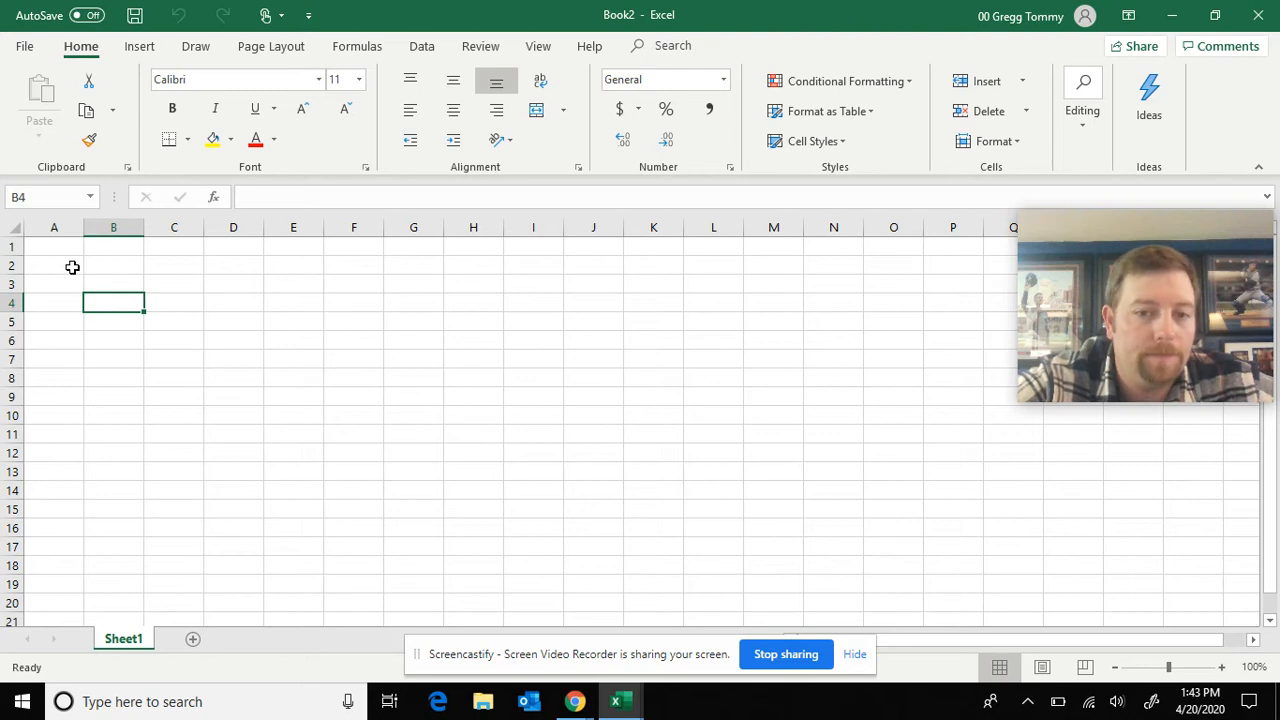
Enter the sample text "kjgjfn" in cell A2 and try bold formatting on it
{"action": "left_click", "coordinate": [71, 265]}
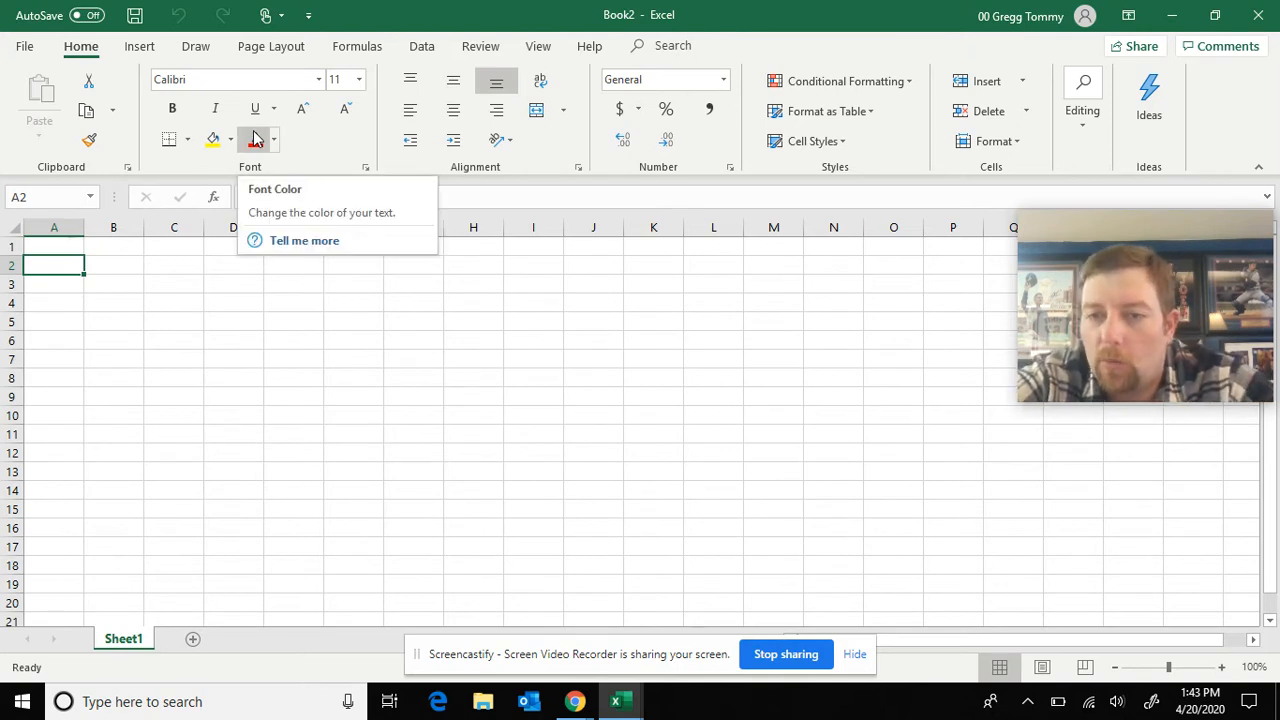
{"action": "type", "text": "kjgjfn"}
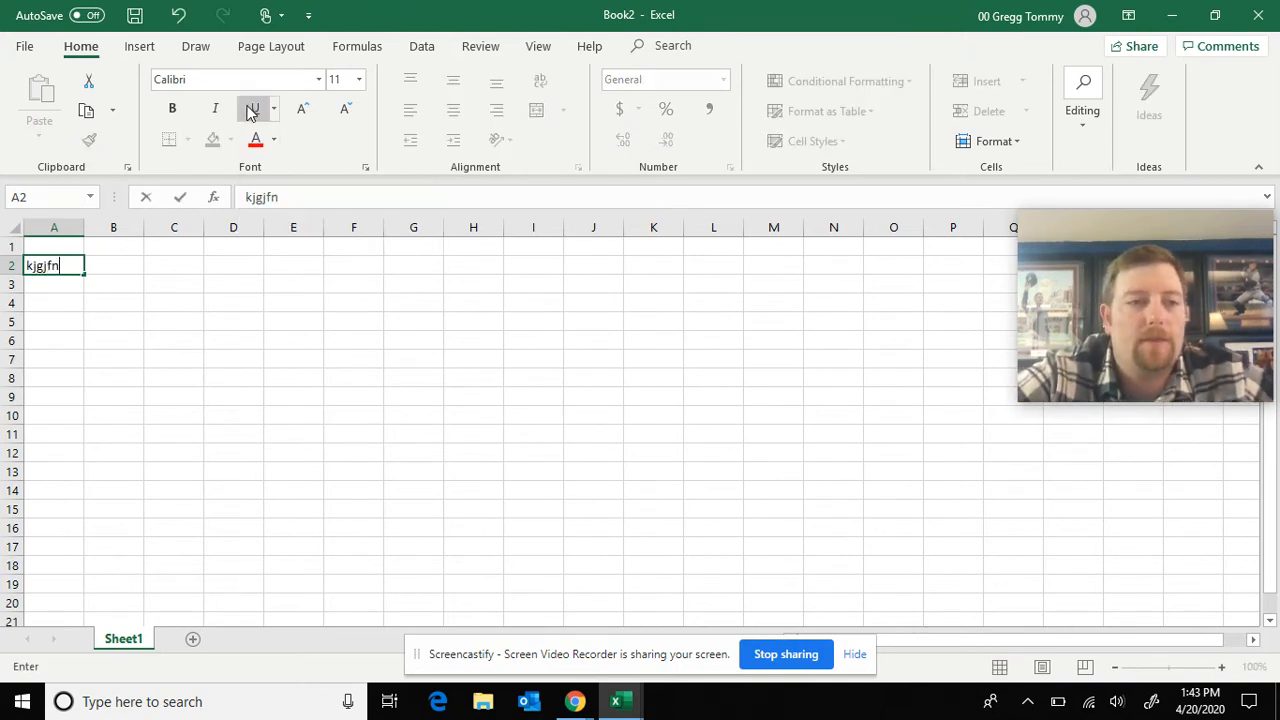
{"action": "left_click", "coordinate": [95, 286]}
{"action": "left_click", "coordinate": [45, 264]}
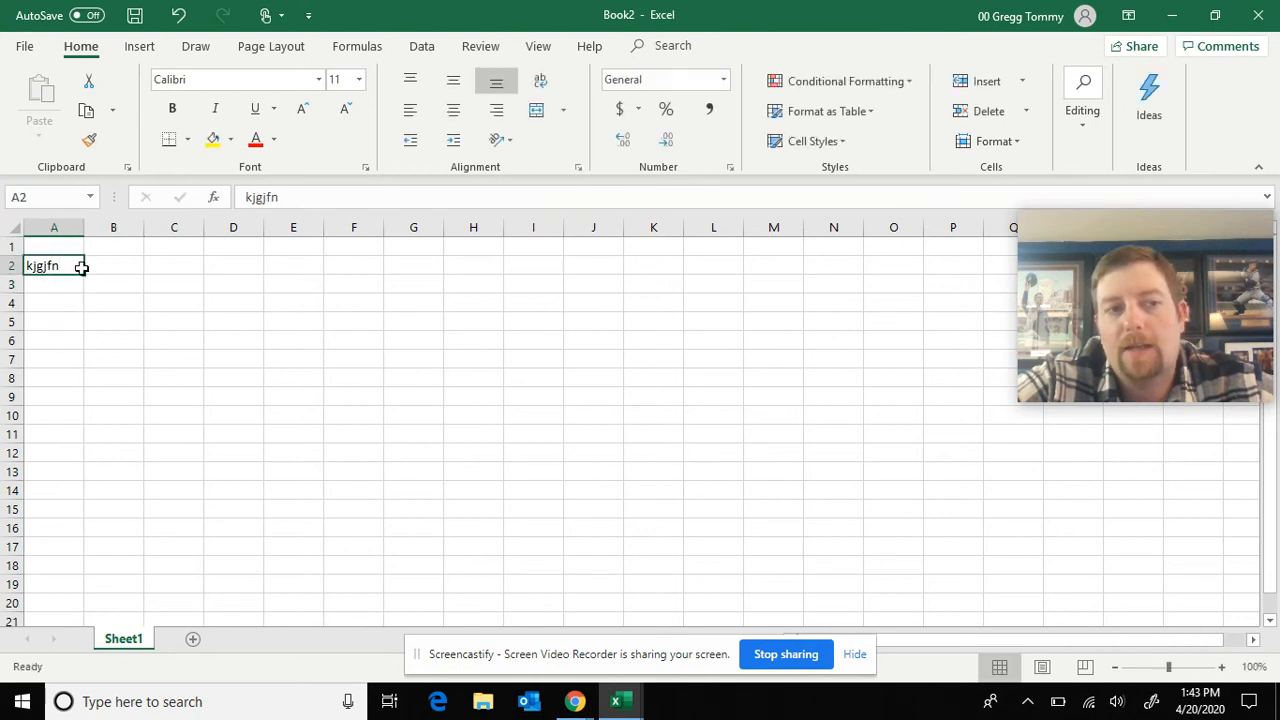
{"action": "left_click", "coordinate": [164, 117]}
{"action": "left_click", "coordinate": [165, 118]}
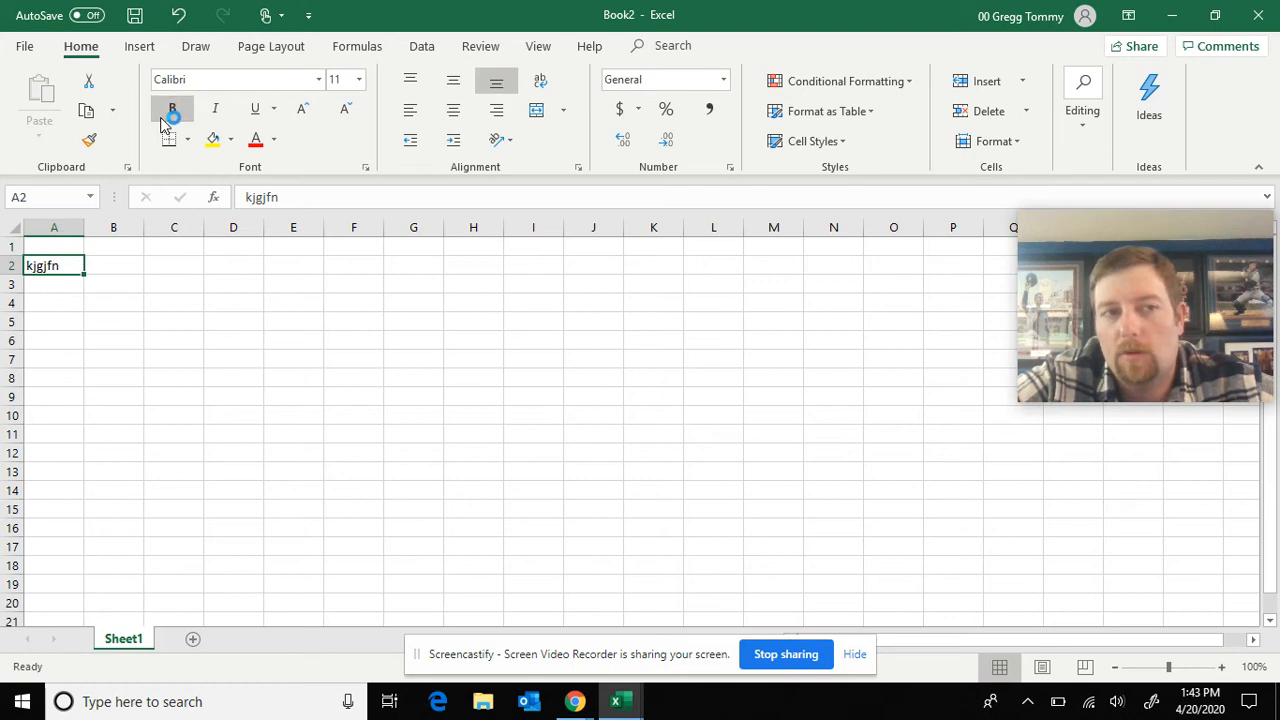
Undo the recent bold formatting and the sample text entry in cell A2
{"action": "left_click", "coordinate": [177, 15]}
{"action": "left_click", "coordinate": [177, 15]}
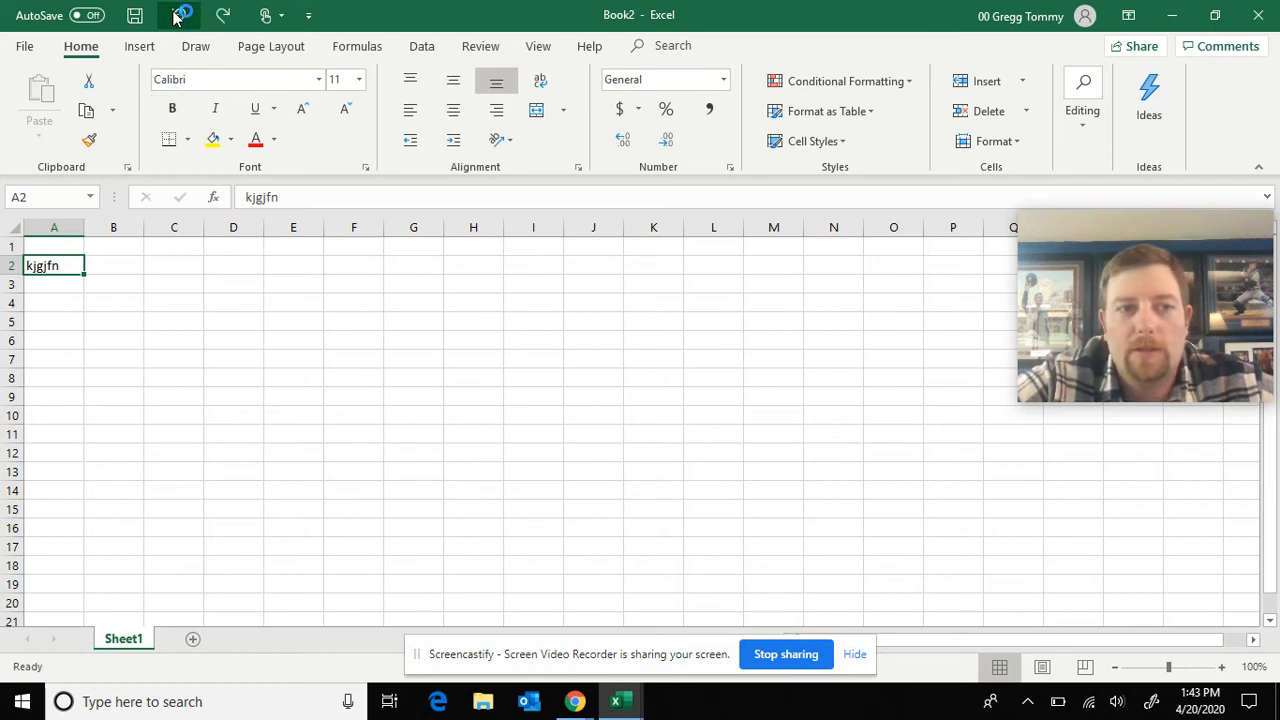
{"action": "left_click", "coordinate": [177, 15]}
{"action": "left_click", "coordinate": [126, 320]}
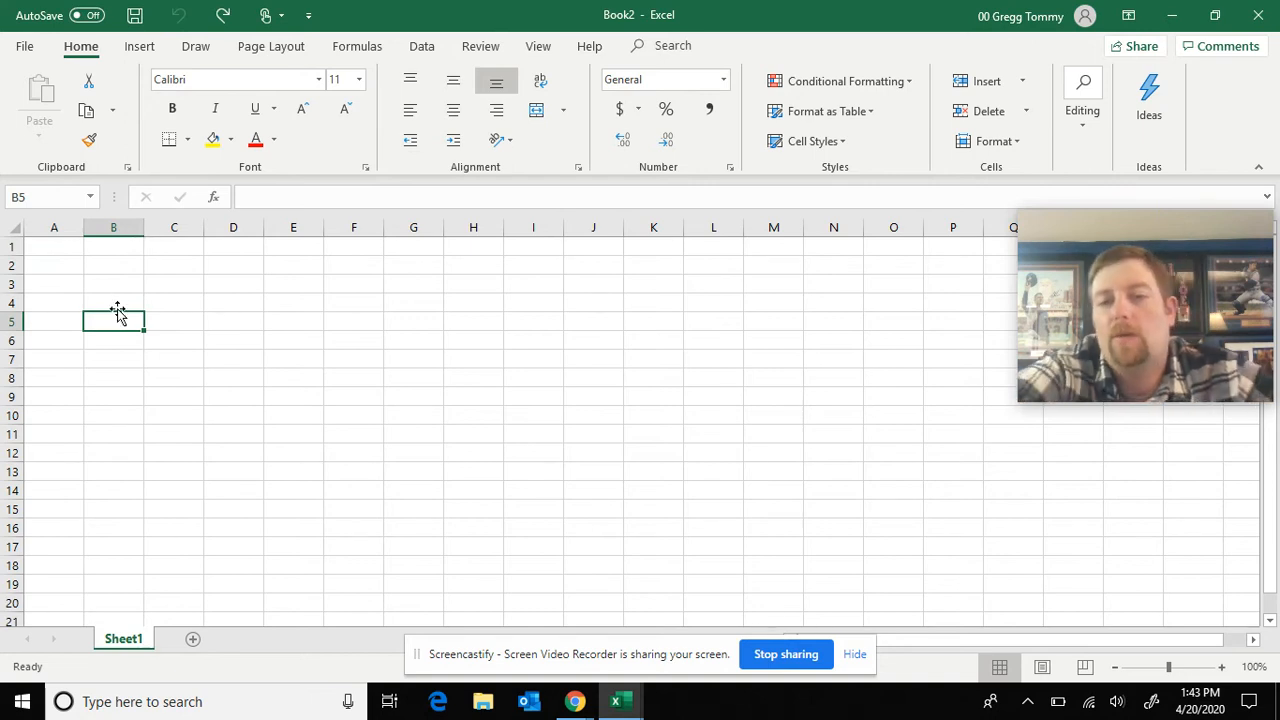
Examine the Student Version sheet in the Gradebook assignment workbook as a layout reference and return to Book2
{"action": "left_click", "coordinate": [618, 699]}
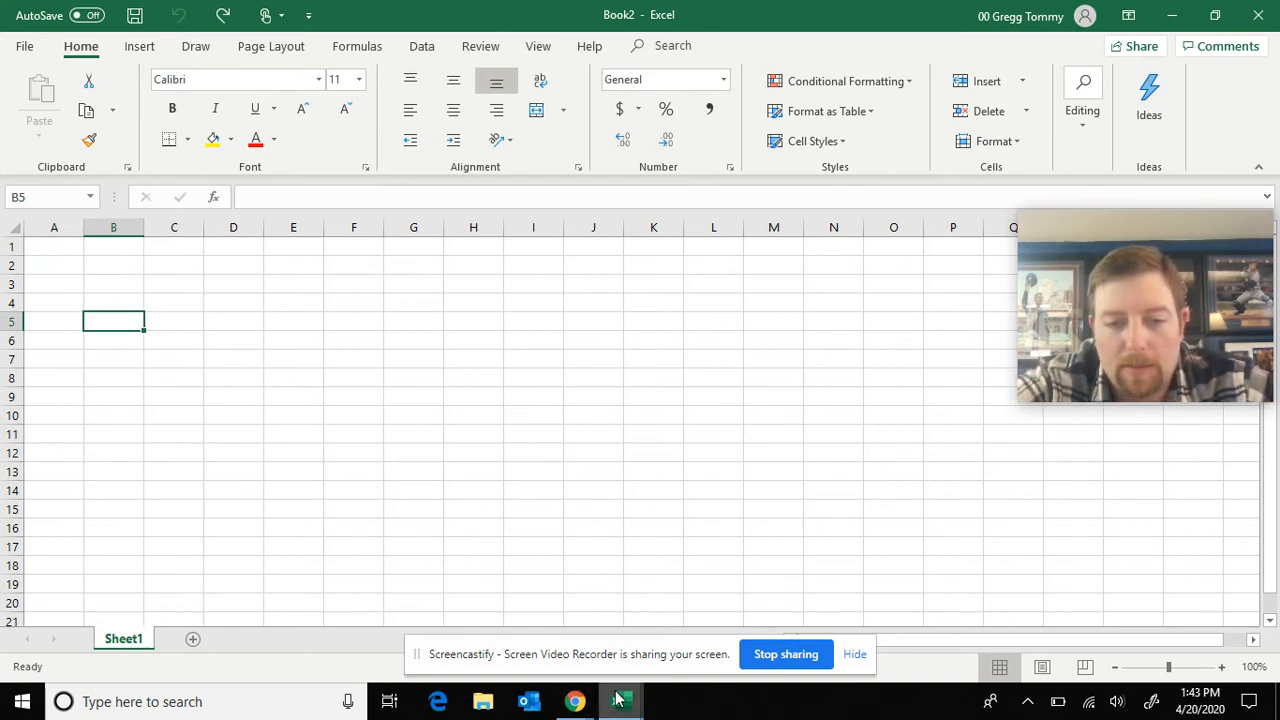
{"action": "left_click", "coordinate": [565, 612]}
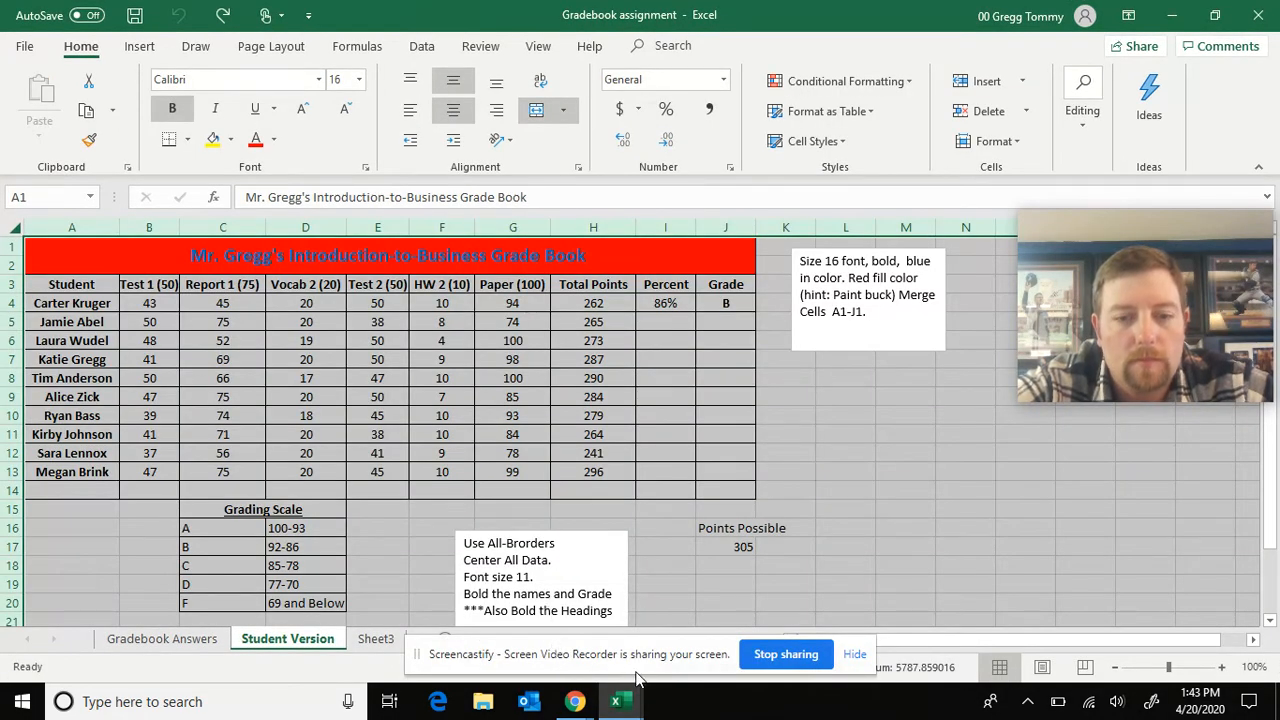
{"action": "left_click", "coordinate": [618, 703]}
{"action": "left_click", "coordinate": [683, 638]}
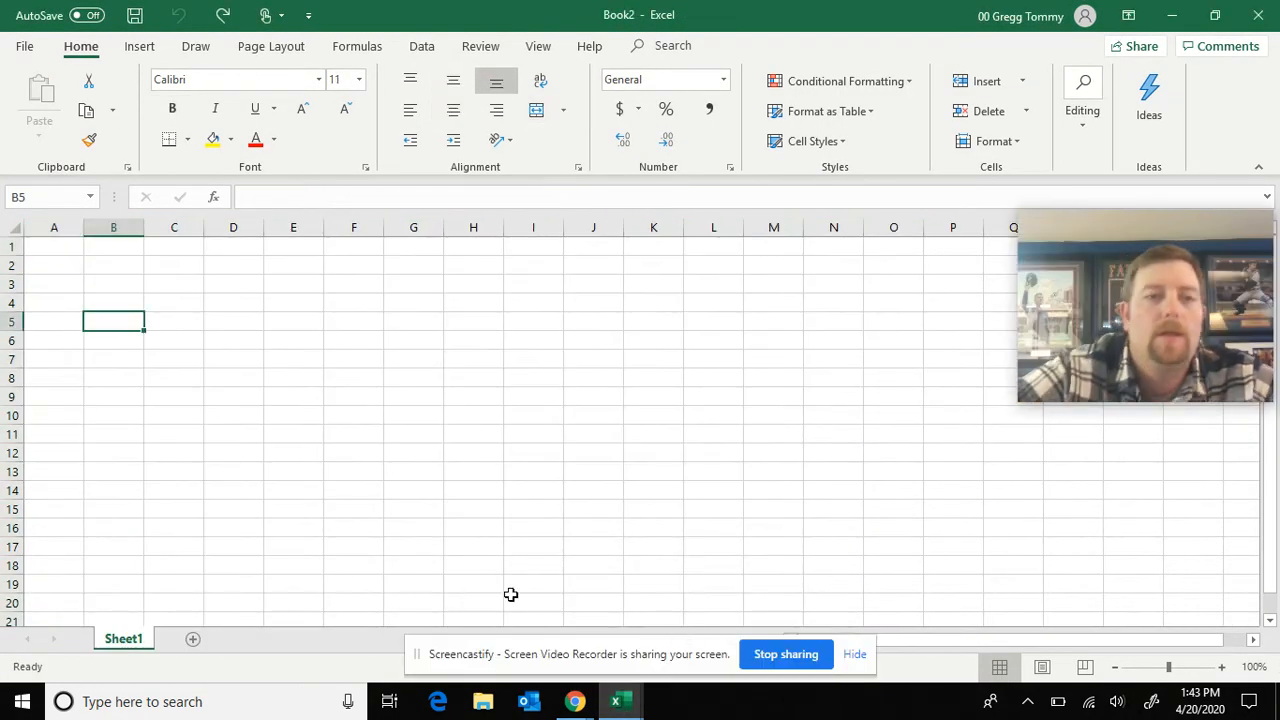
Merge and center cells A1 through J1 to make one wide title cell
{"action": "left_click", "coordinate": [38, 247]}
{"action": "left_click_drag", "start_coordinate": [38, 247], "coordinate": [580, 236]}
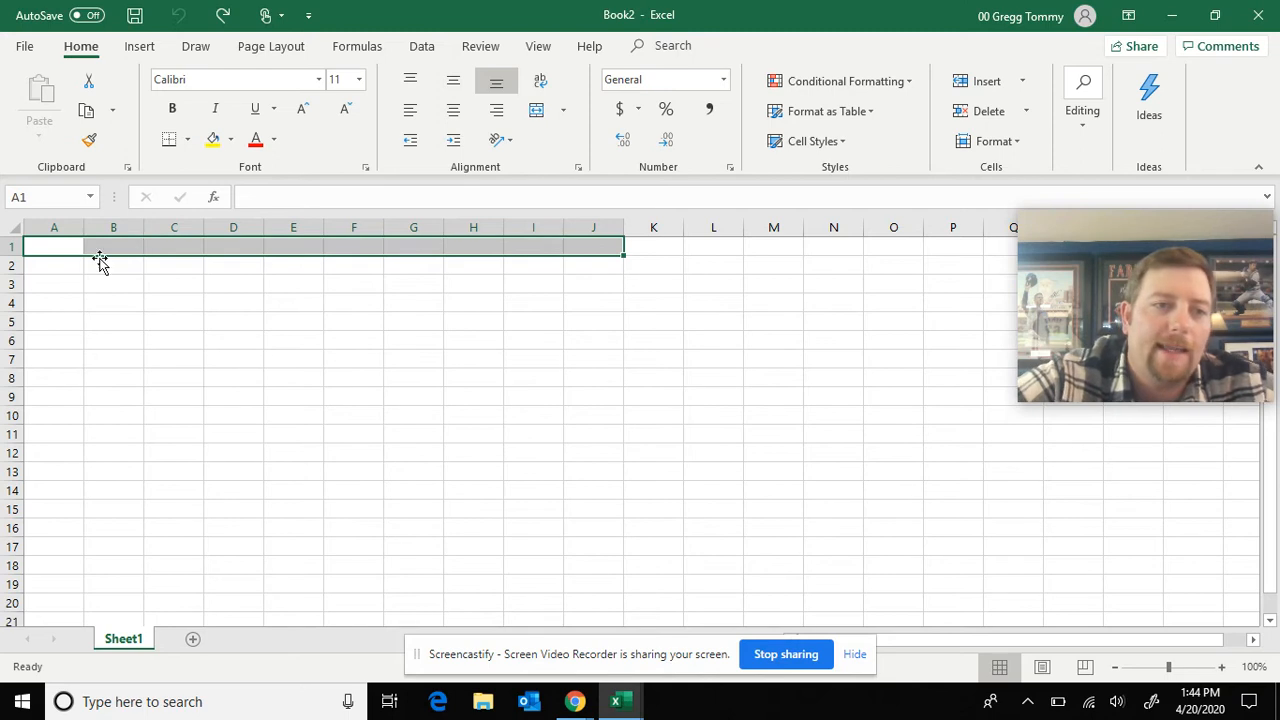
{"action": "left_click", "coordinate": [538, 118]}
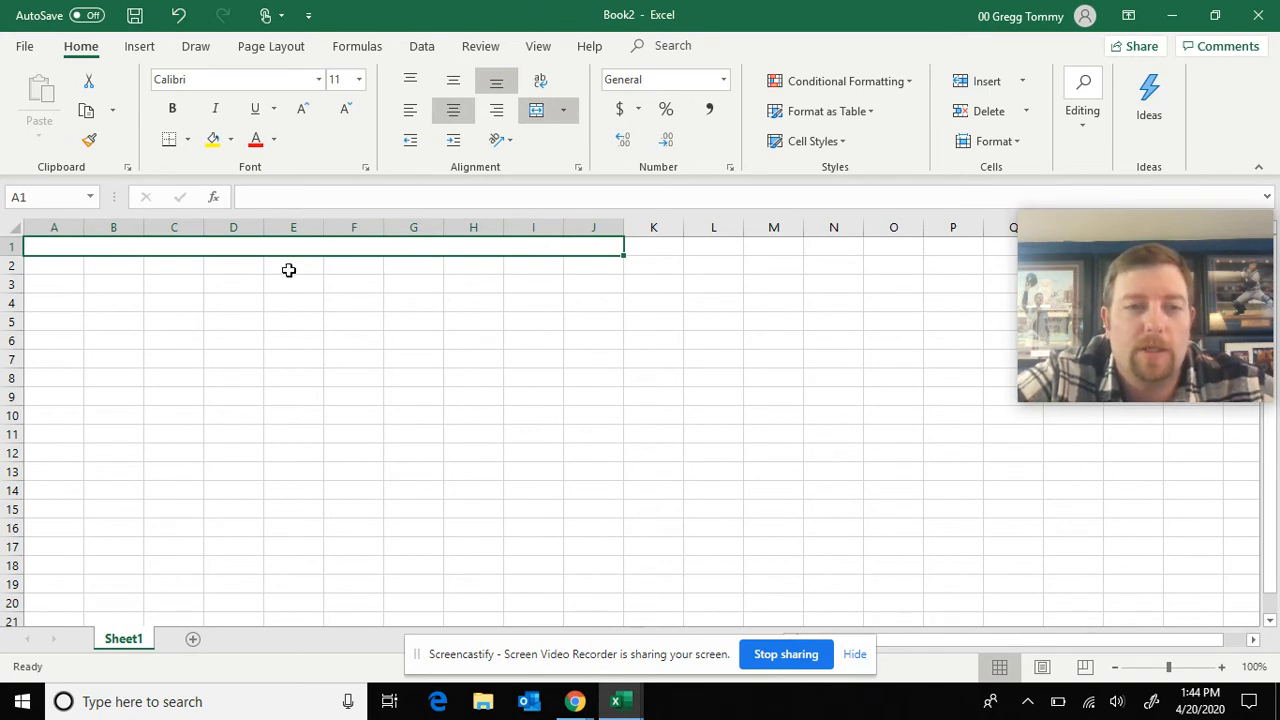
Enter the title in the merged row 1 cell as the teacher's name in possessive form followed by "Gradebook"
{"action": "double_click", "coordinate": [310, 246]}
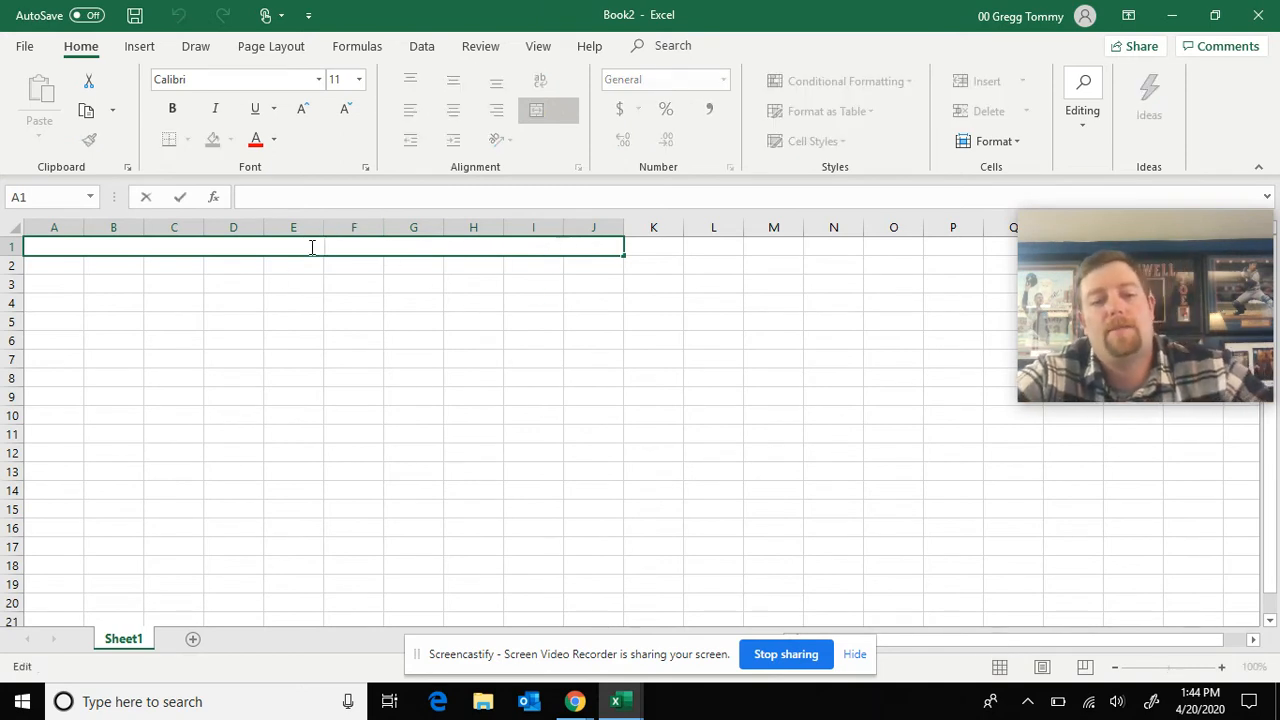
{"action": "type", "text": "Mr. Johnson's Greadebook"}
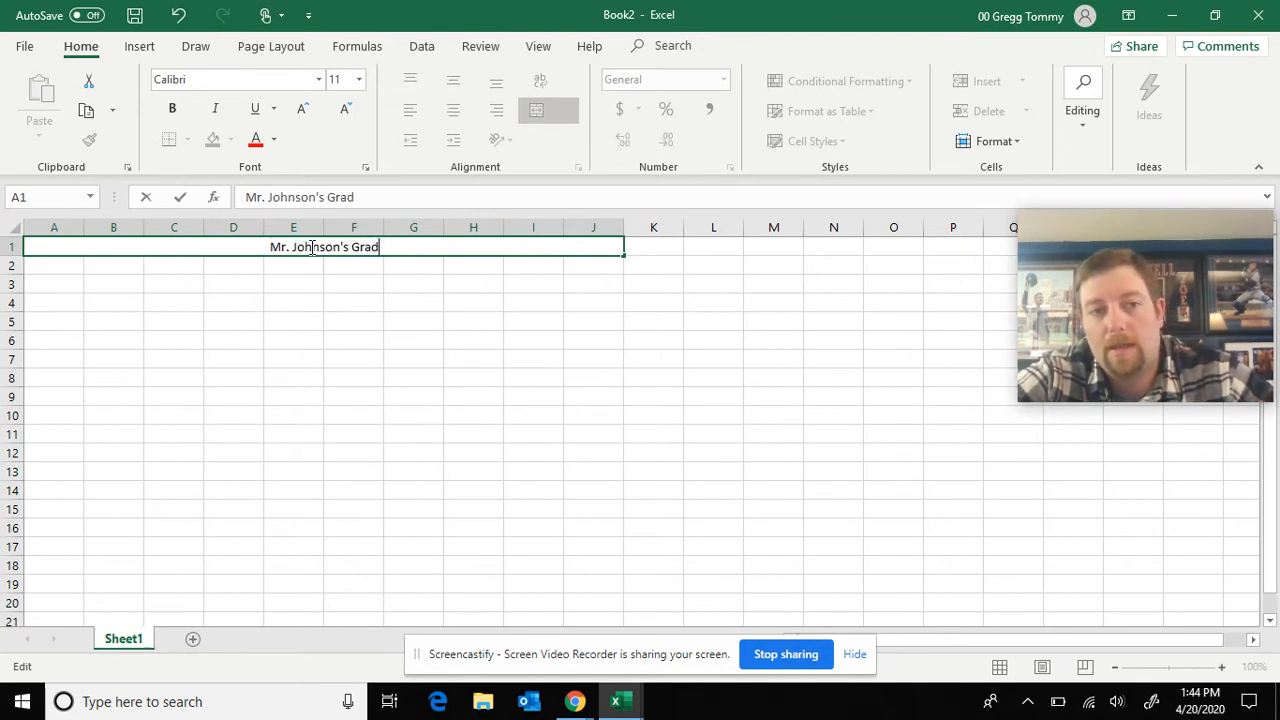
{"action": "left_click", "coordinate": [340, 290]}
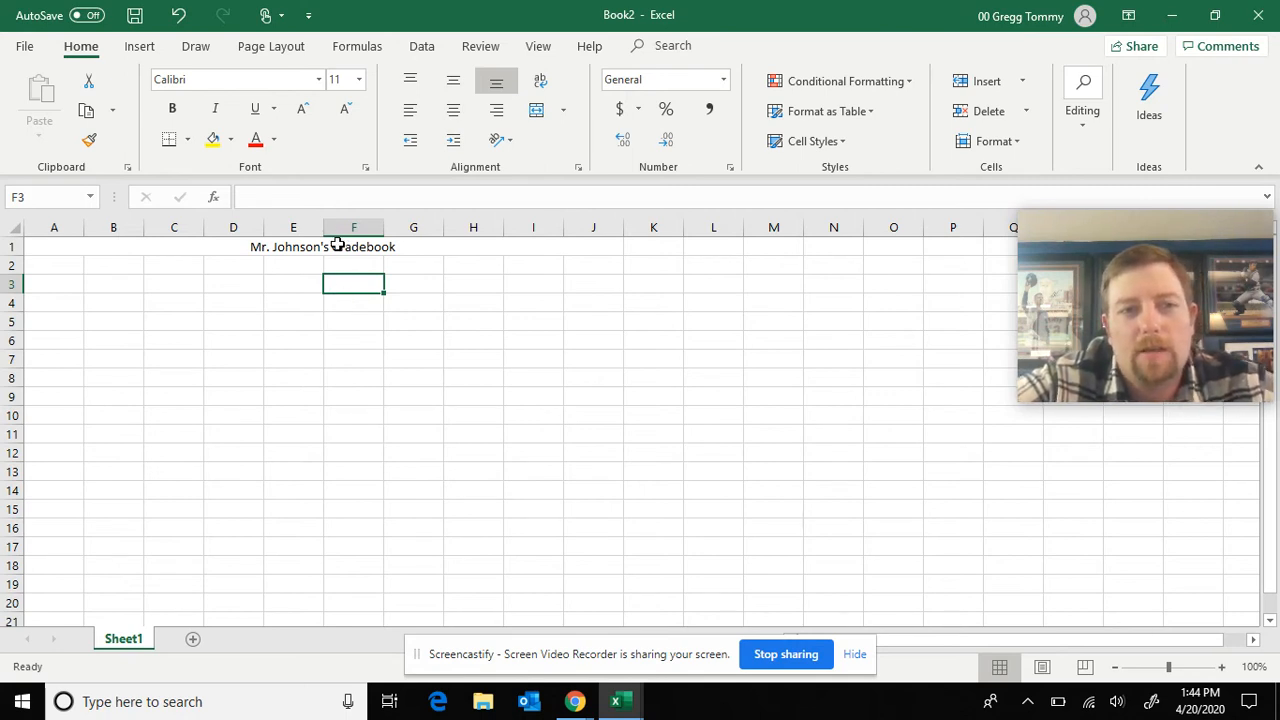
Make the gradebook title in the merged cell bold and set its font size to 24
{"action": "left_click", "coordinate": [338, 246]}
{"action": "left_click", "coordinate": [172, 108]}
{"action": "left_click", "coordinate": [358, 82]}
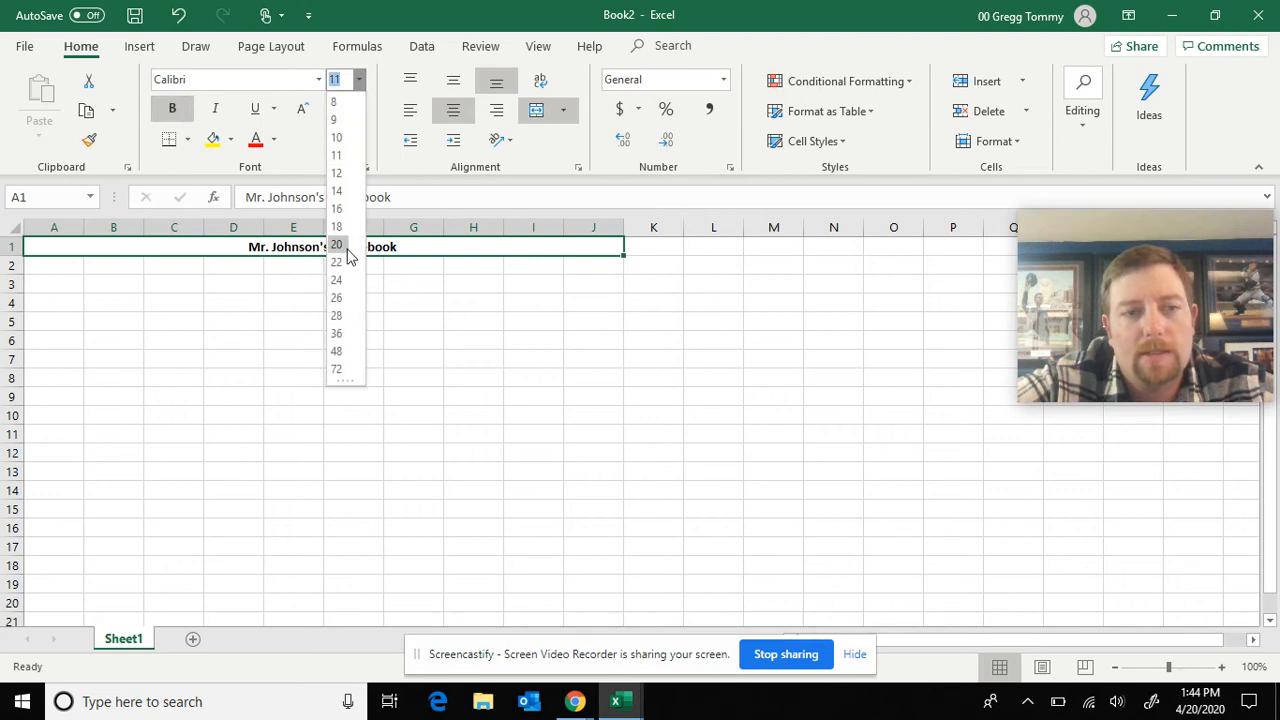
{"action": "left_click", "coordinate": [337, 280]}
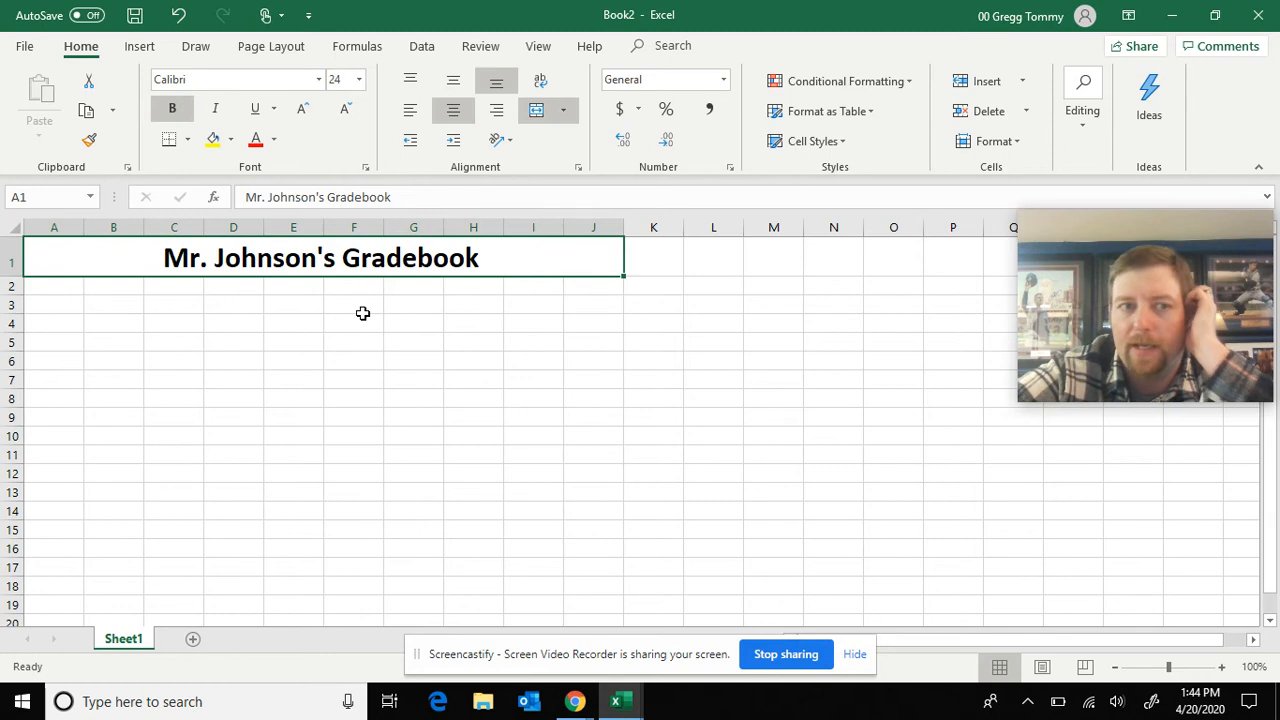
Try left and right alignment on the gradebook title and return it to centered
{"action": "left_click", "coordinate": [411, 112]}
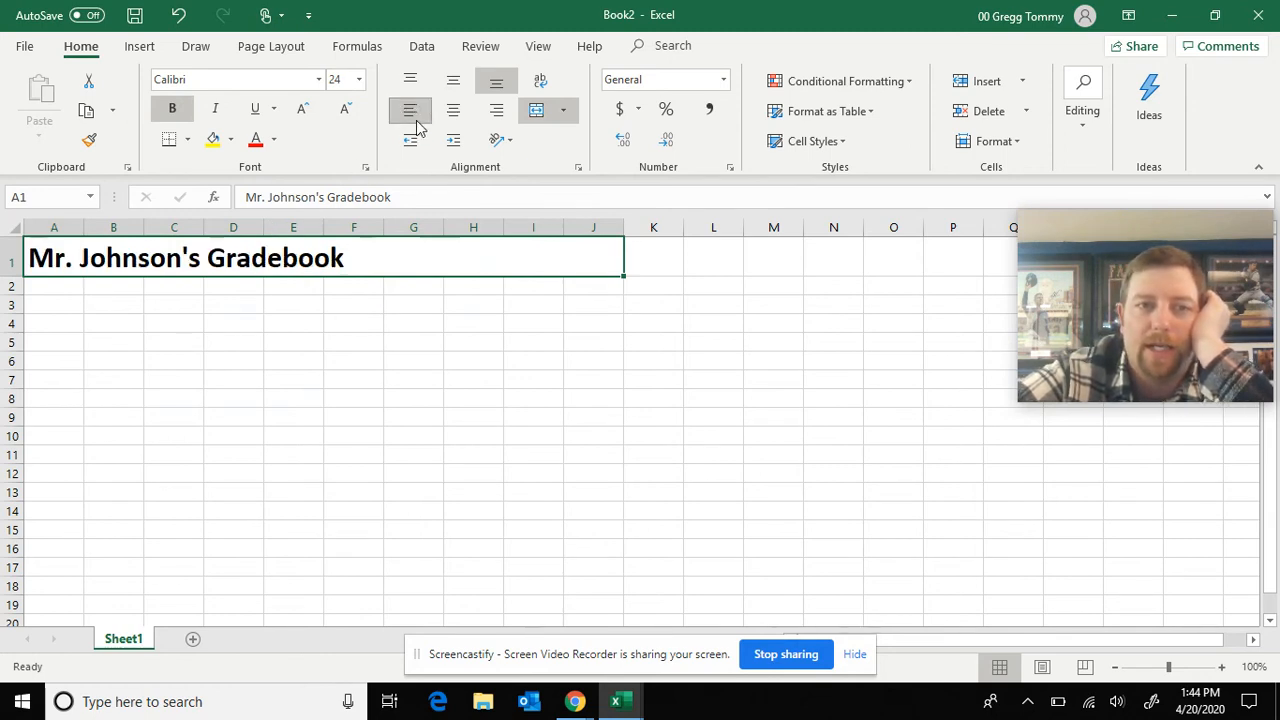
{"action": "left_click", "coordinate": [496, 114]}
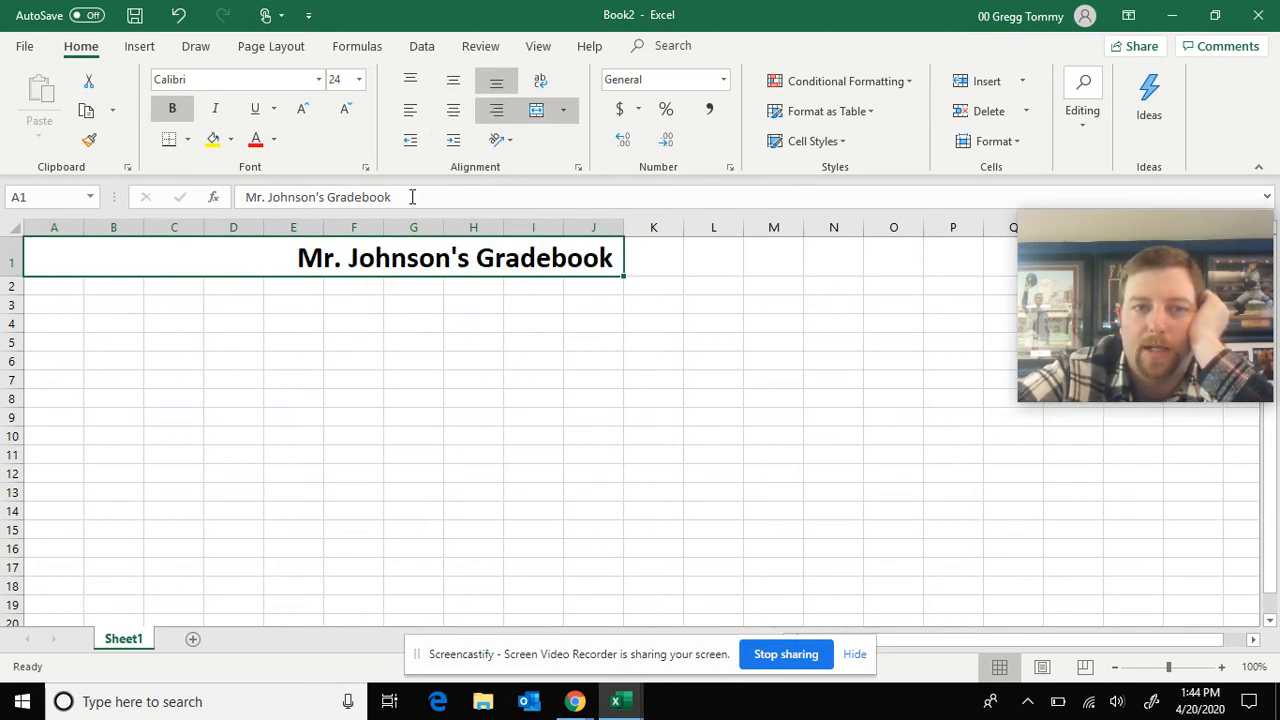
{"action": "left_click", "coordinate": [453, 111]}
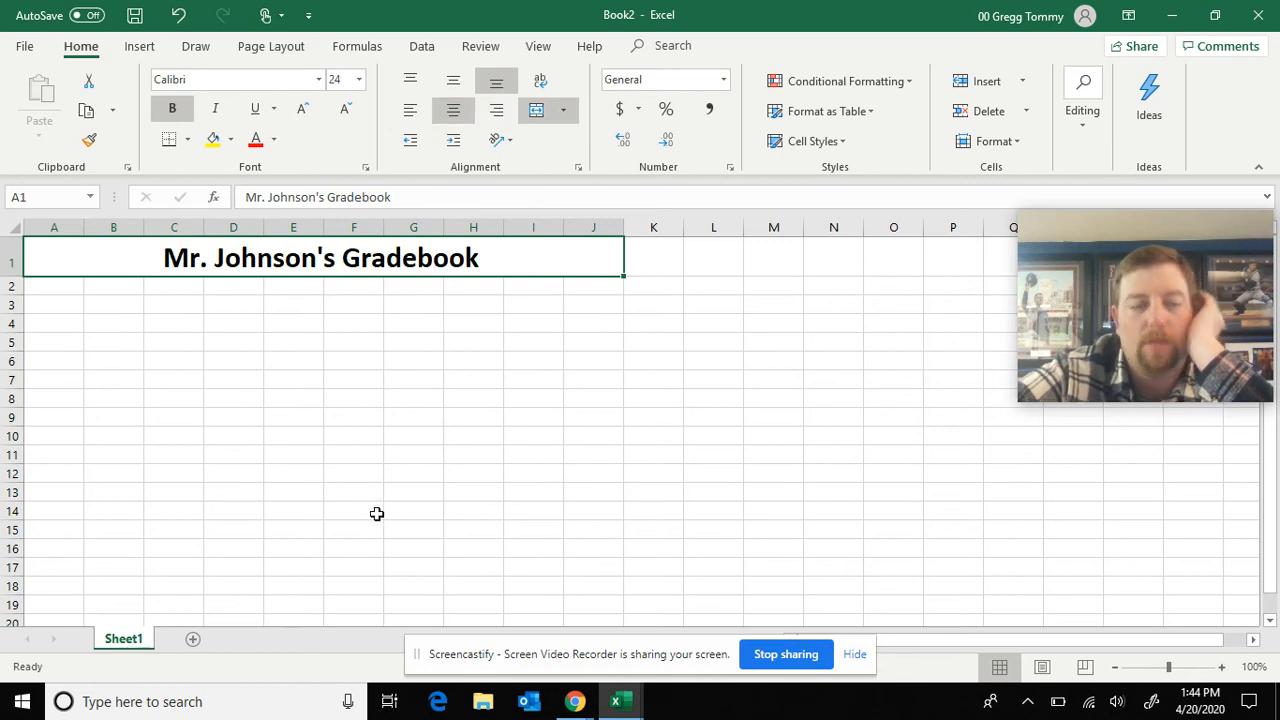
Enter the column heading "Student" in cell A2
{"action": "left_click", "coordinate": [56, 286]}
{"action": "type", "text": "Stude"}
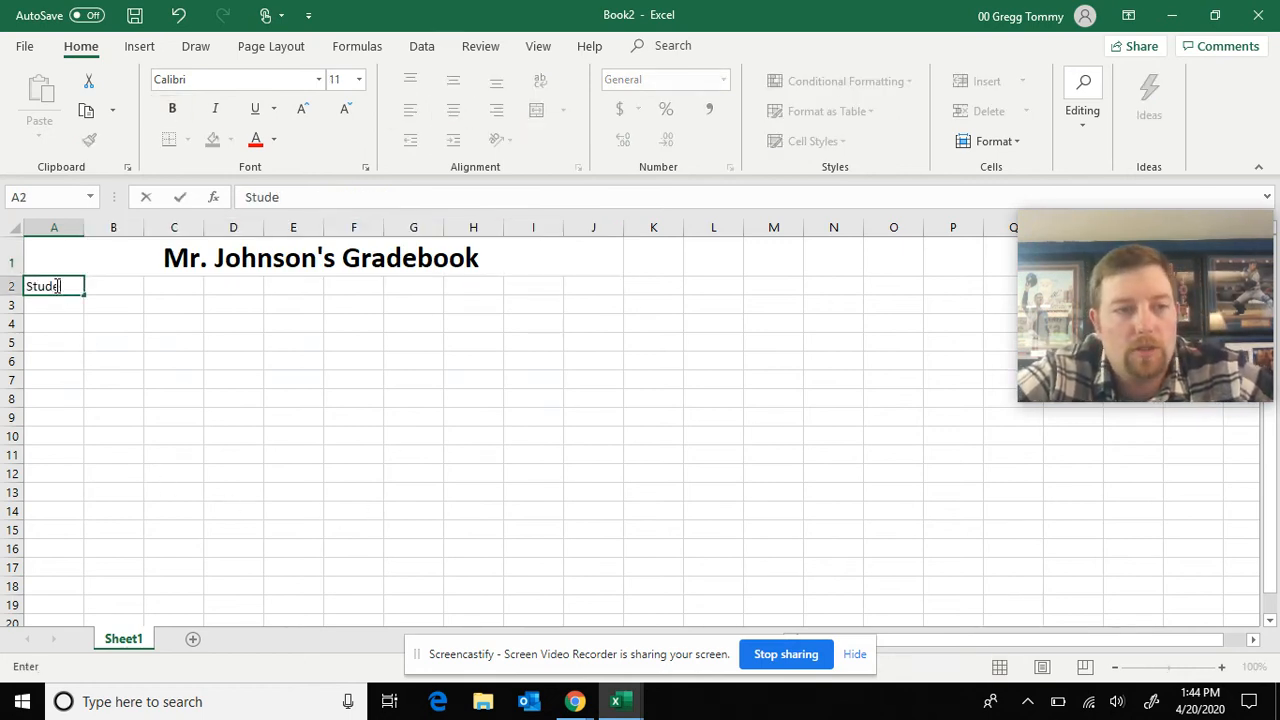
{"action": "key", "text": "BackSpace"}
{"action": "type", "text": "ent"}
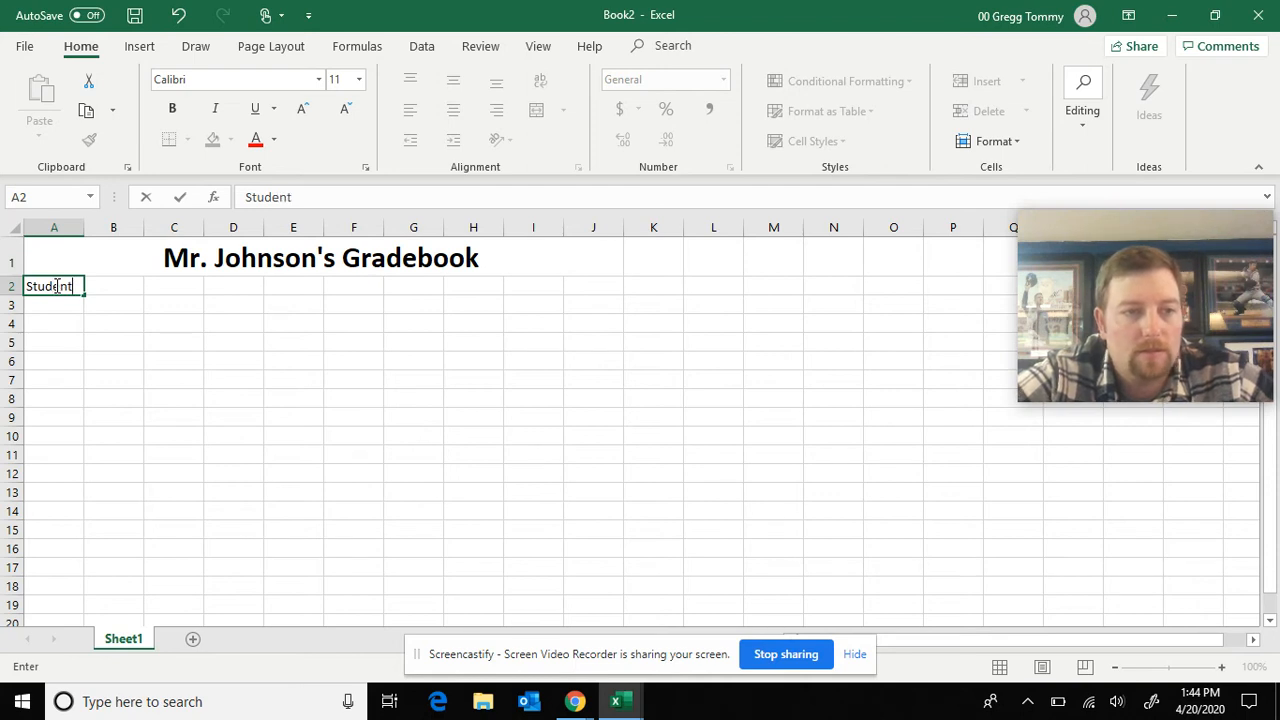
{"action": "key", "text": "Return"}
List the three students' first names in cells A3 through A5 below the Student heading
{"action": "type", "text": "Mike"}
{"action": "key", "text": "Return"}
{"action": "type", "text": "Lucy"}
{"action": "key", "text": "Return"}
{"action": "type", "text": "Rick"}
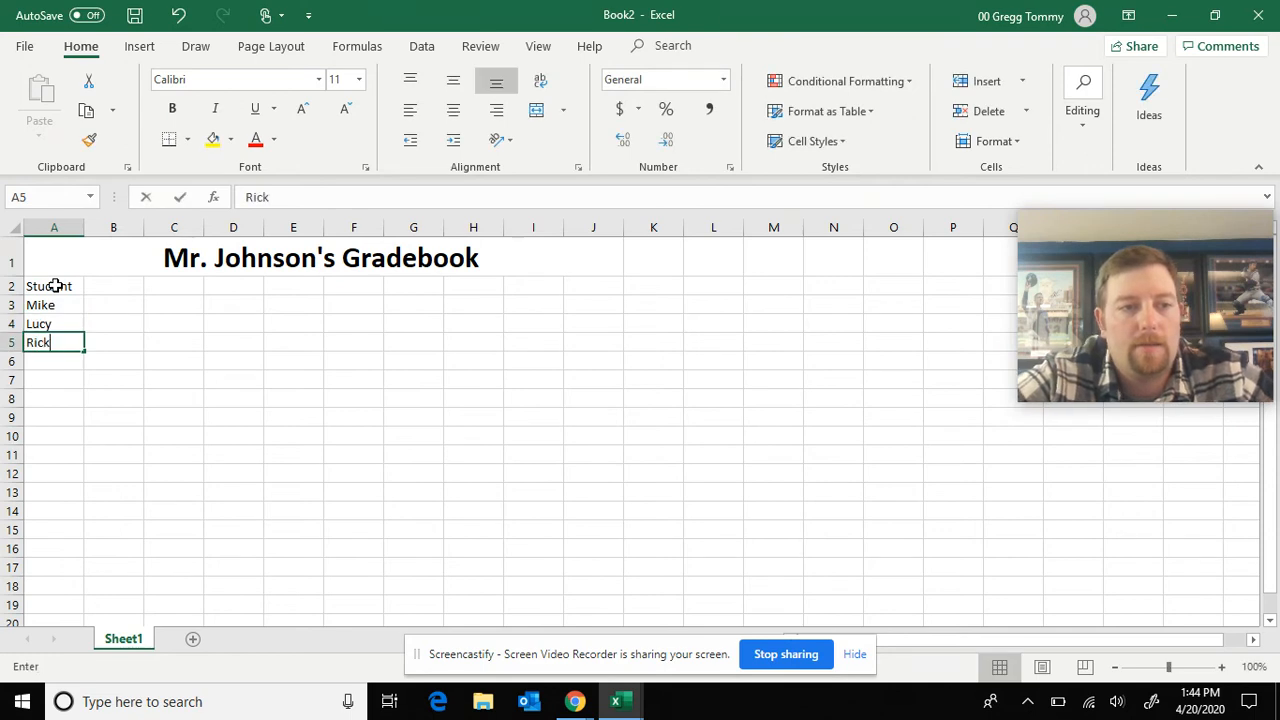
{"action": "key", "text": "Return"}
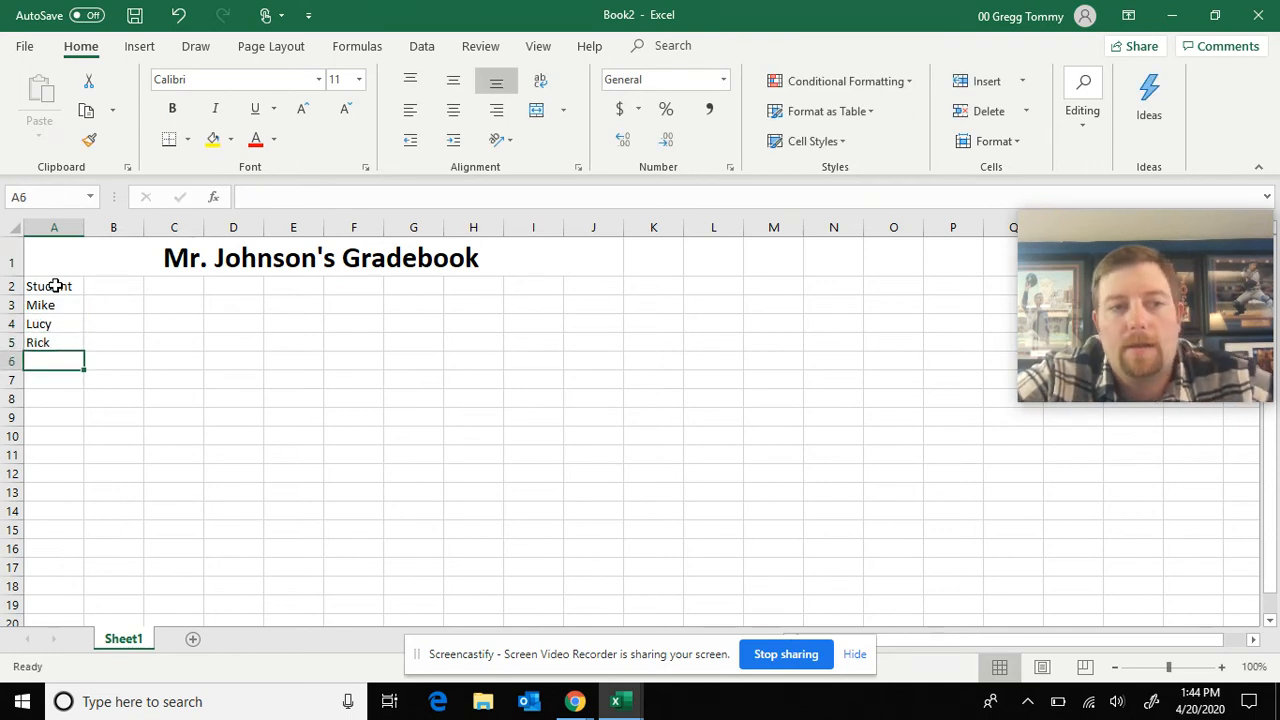
Enter the column headings "Quiz 1", "Test 1" and "Quiz 2" in cells B2 through D2
{"action": "left_click", "coordinate": [132, 290]}
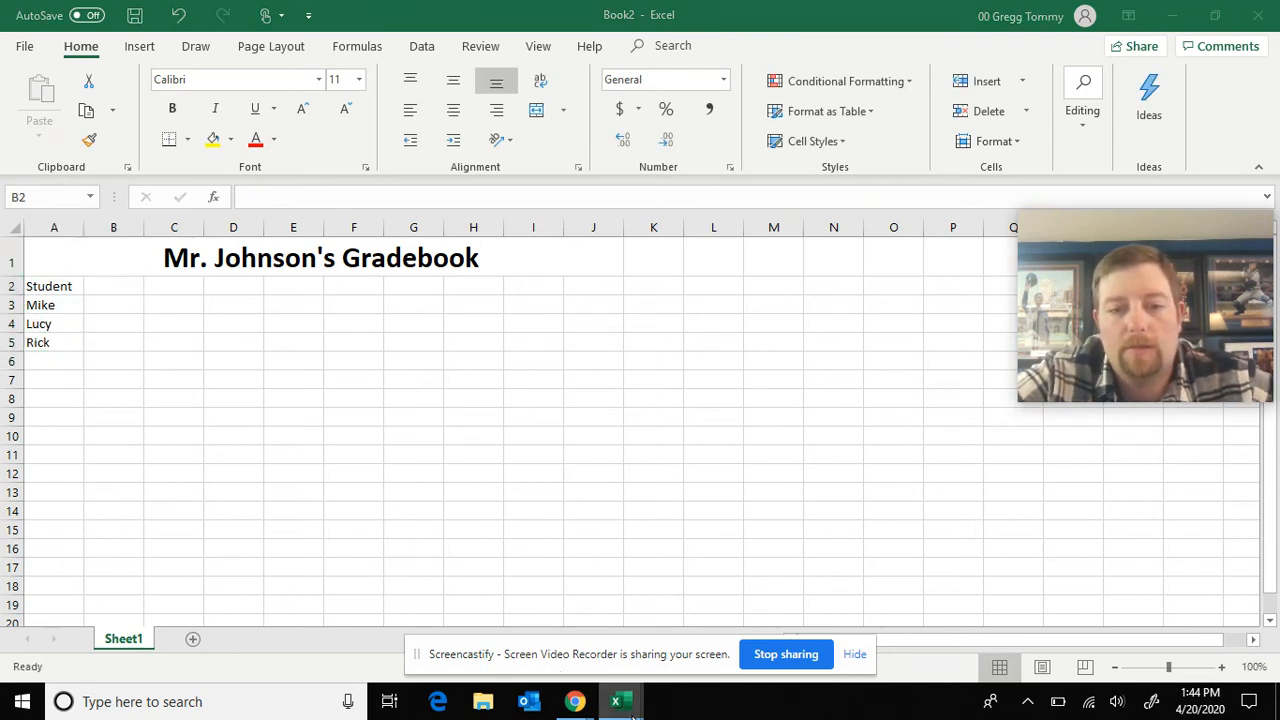
{"action": "mouse_move", "coordinate": [616, 701]}
{"action": "mouse_move", "coordinate": [580, 665]}
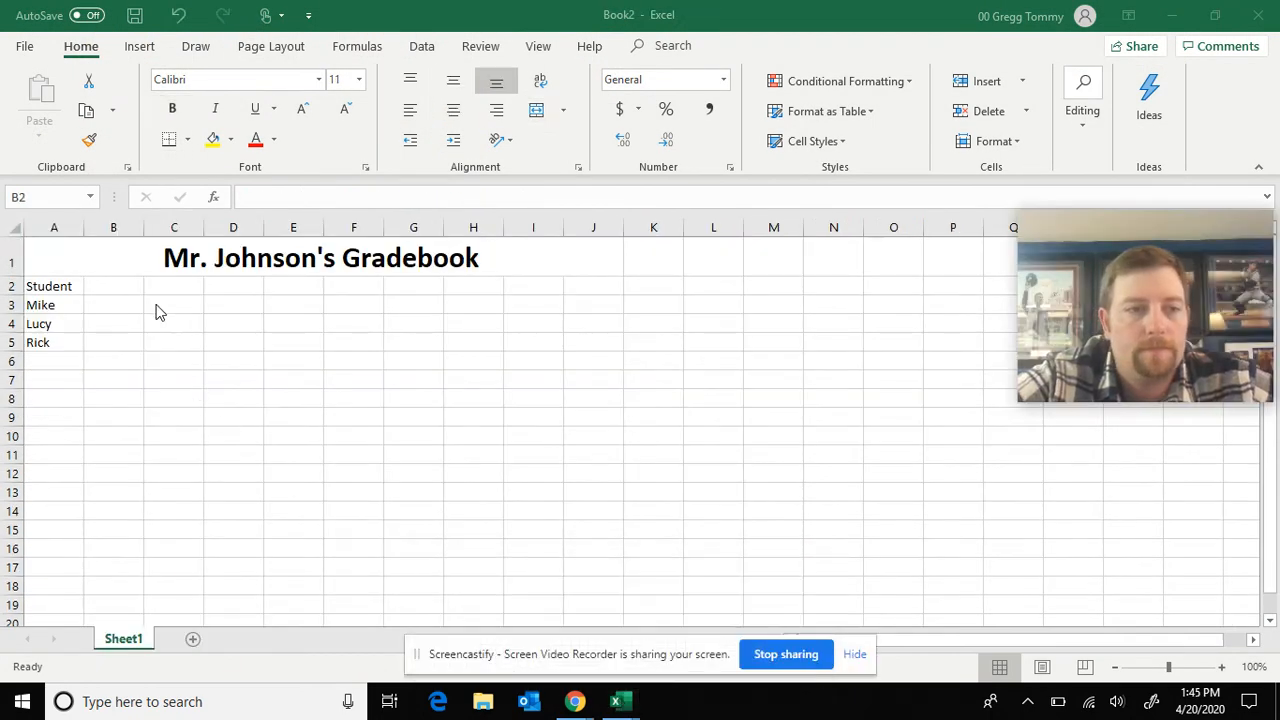
{"action": "left_click", "coordinate": [110, 287]}
{"action": "type", "text": "Quiz 1"}
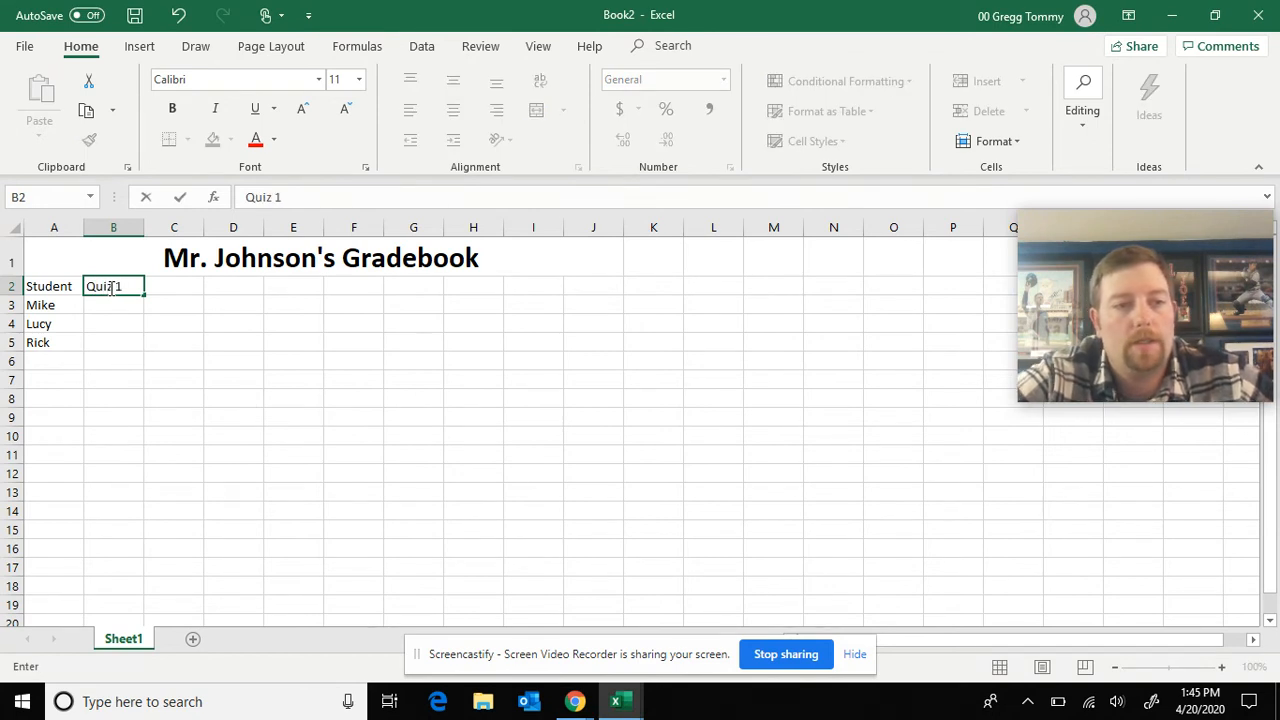
{"action": "key", "text": "Tab"}
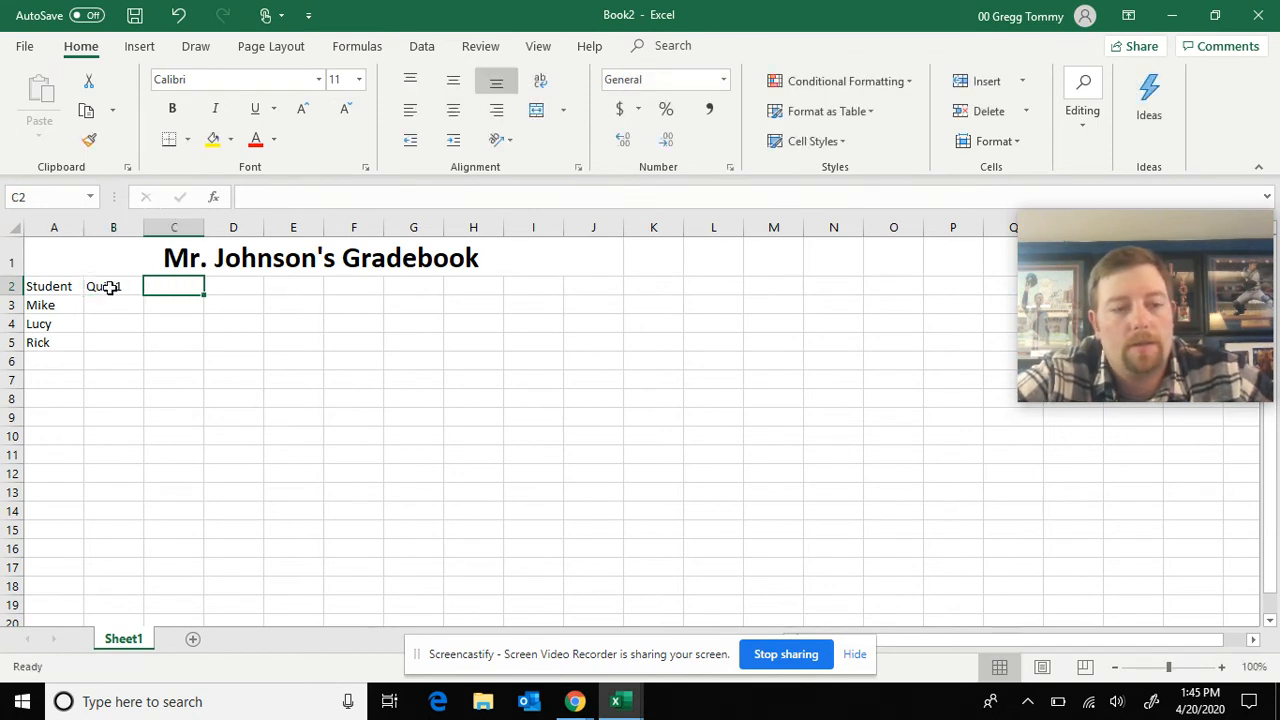
{"action": "type", "text": "Test"}
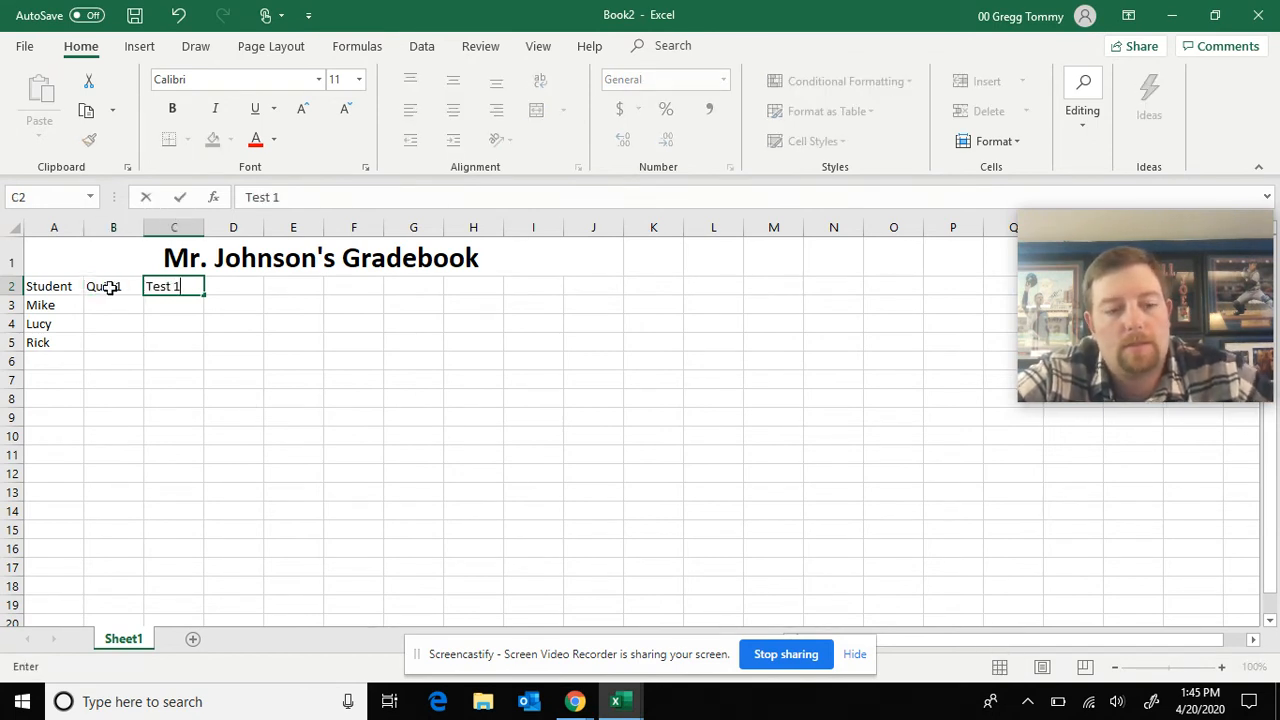
{"action": "type", "text": "1"}
{"action": "key", "text": "Tab"}
{"action": "type", "text": "Quiz 2"}
{"action": "key", "text": "Tab"}
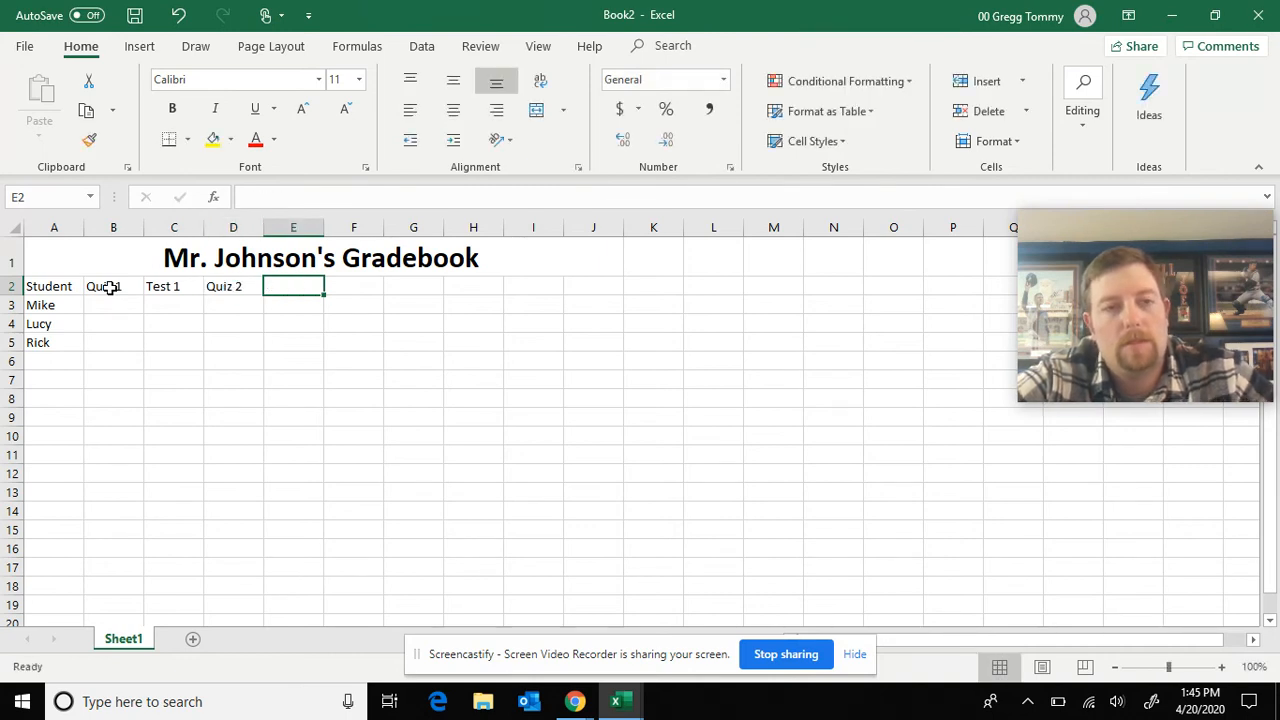
Continue the heading row with "Test 2", "Quiz 3" and "Test 3" in cells E2 through G2
{"action": "type", "text": "Test 2"}
{"action": "key", "text": "Tab"}
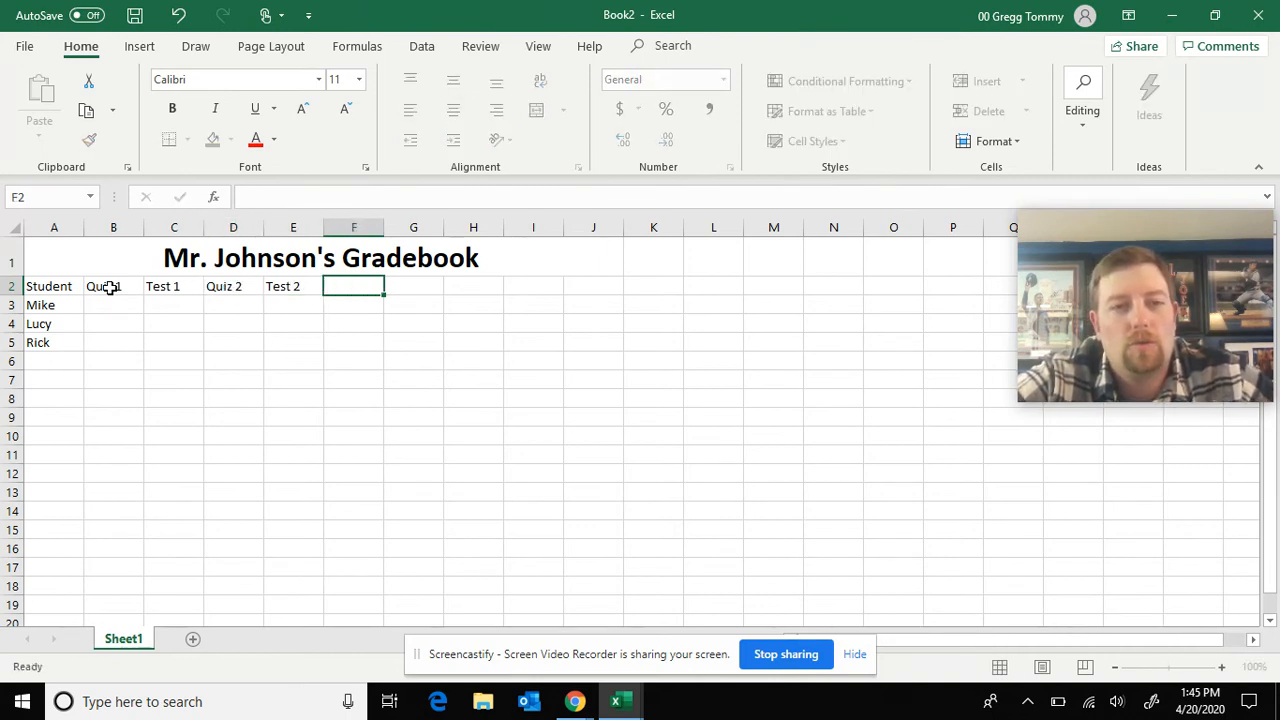
{"action": "type", "text": "Qui"}
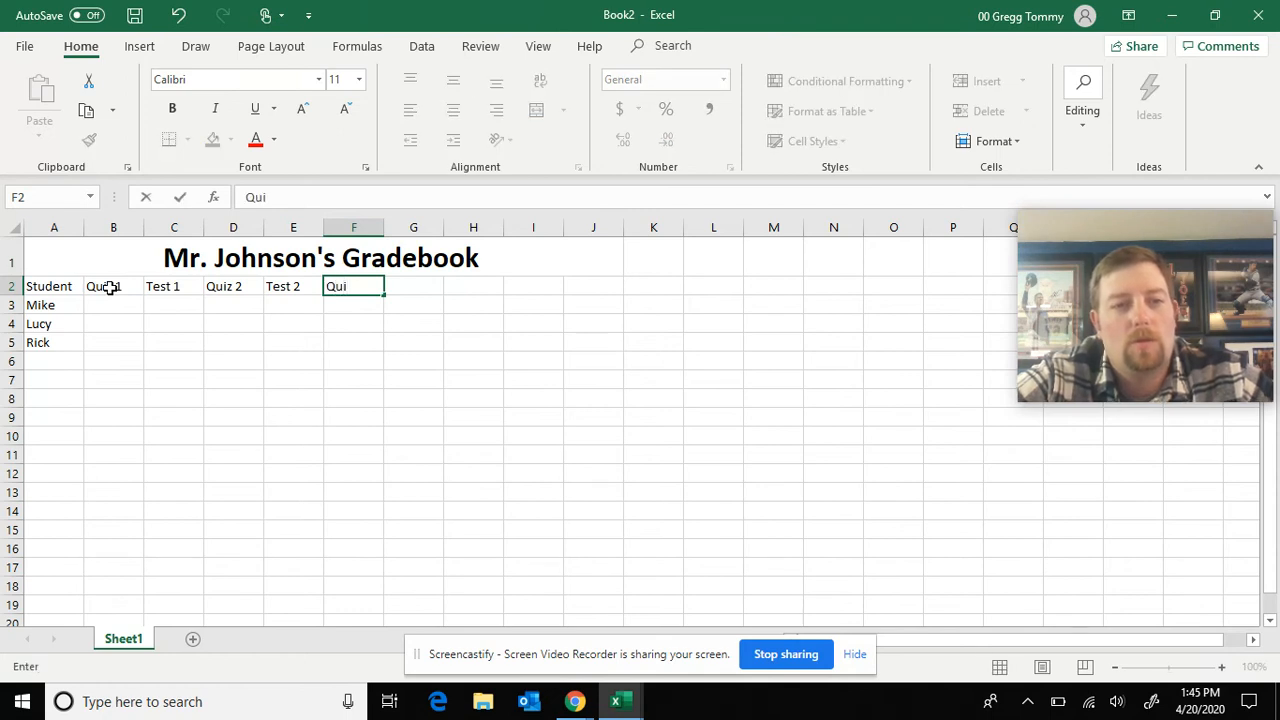
{"action": "type", "text": "z 3"}
{"action": "key", "text": "Tab"}
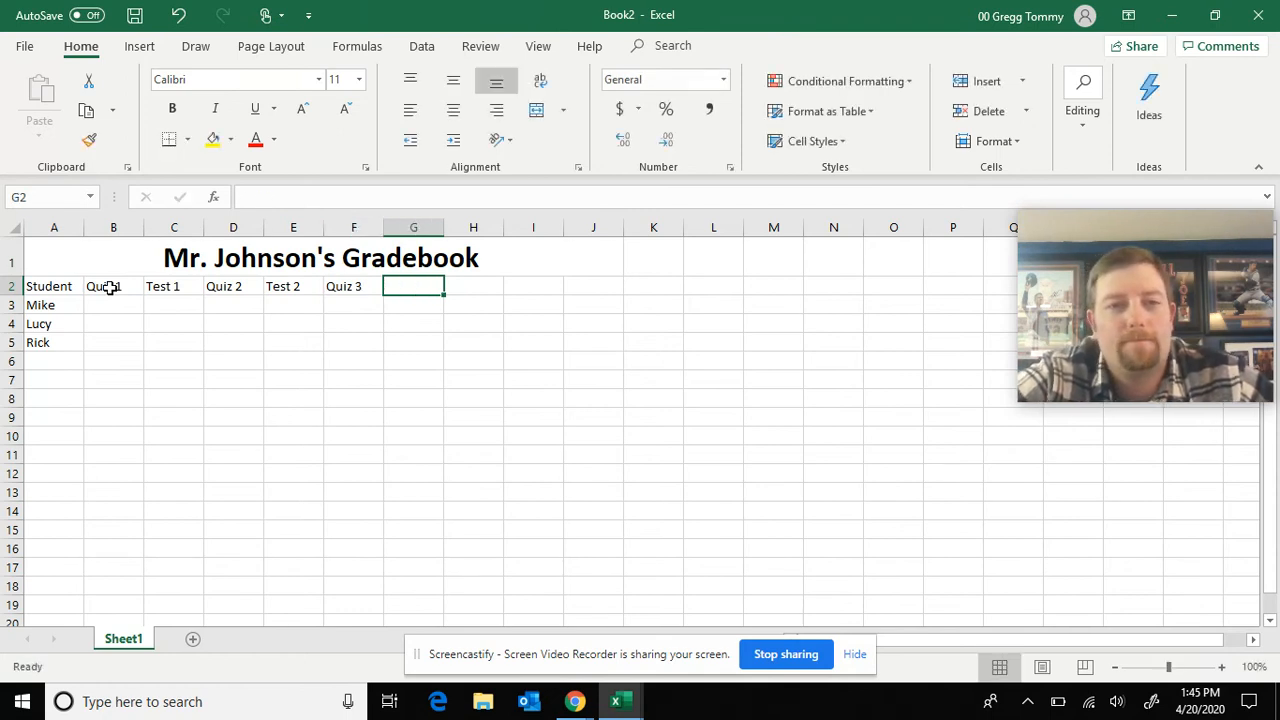
{"action": "type", "text": "Test 3"}
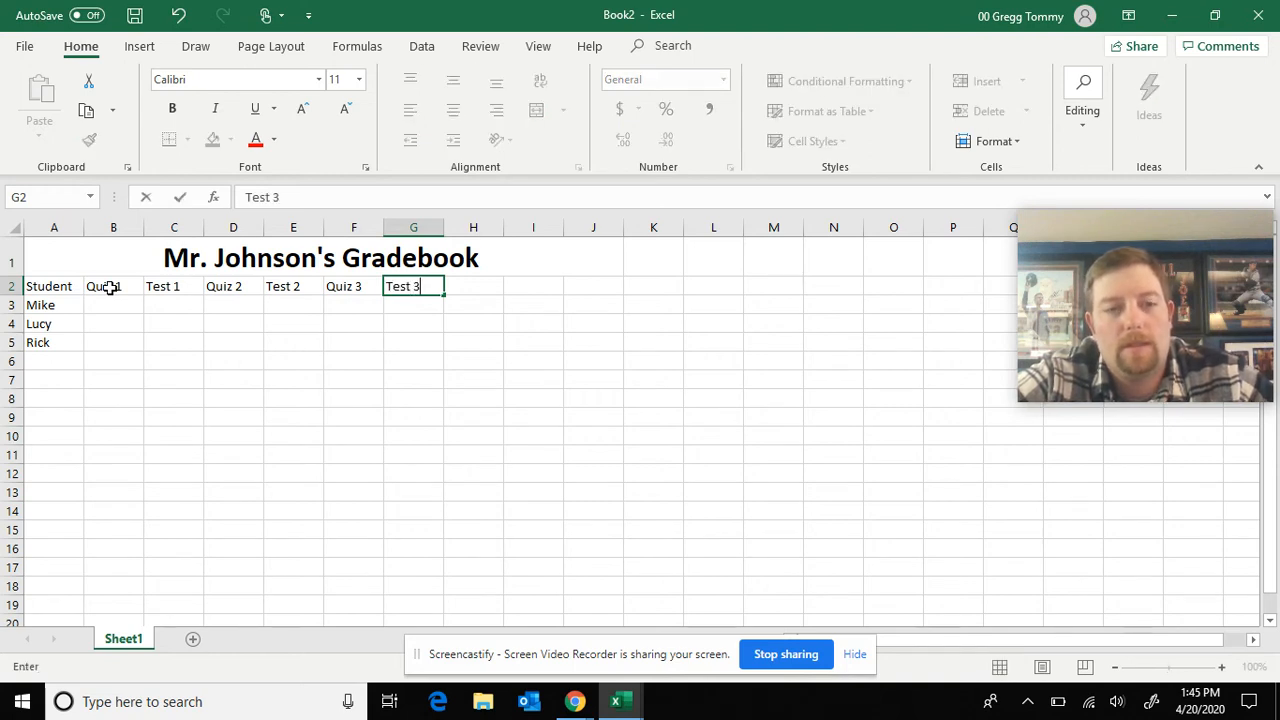
{"action": "key", "text": "Tab"}
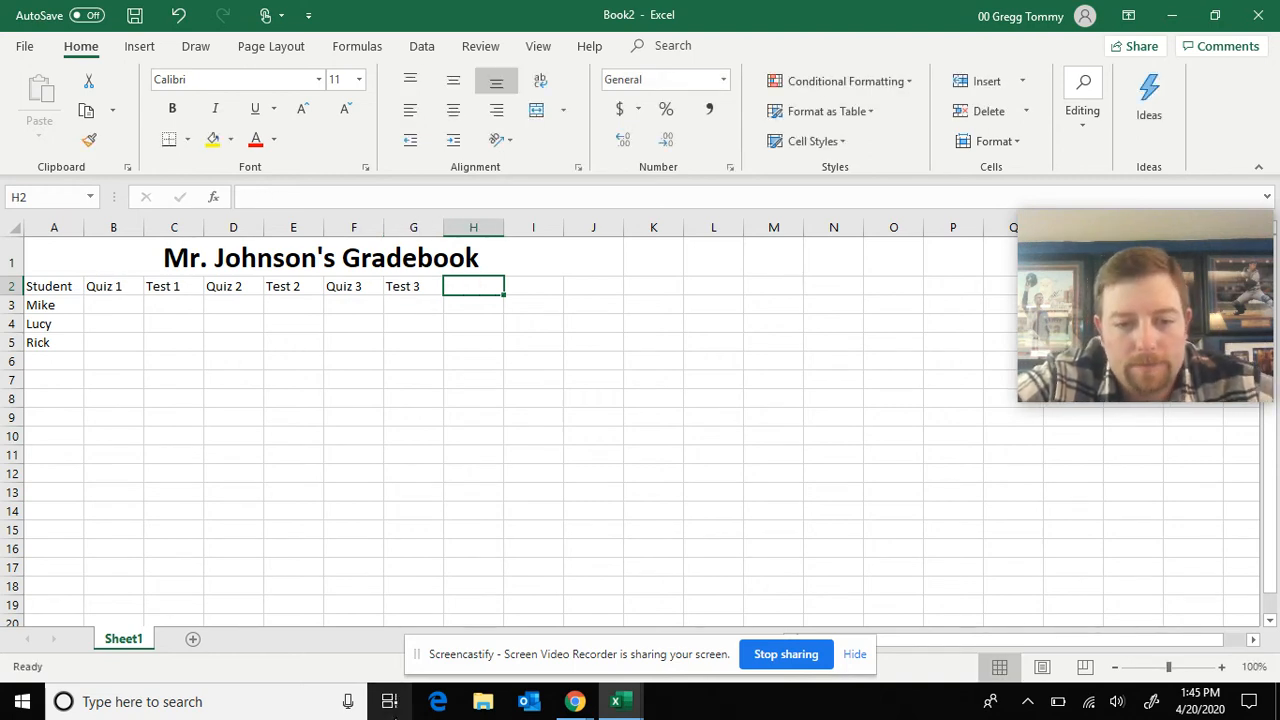
Enter the heading "Total Points" in cell H2 and compare it with the Gradebook assignment workbook
{"action": "left_click", "coordinate": [621, 701]}
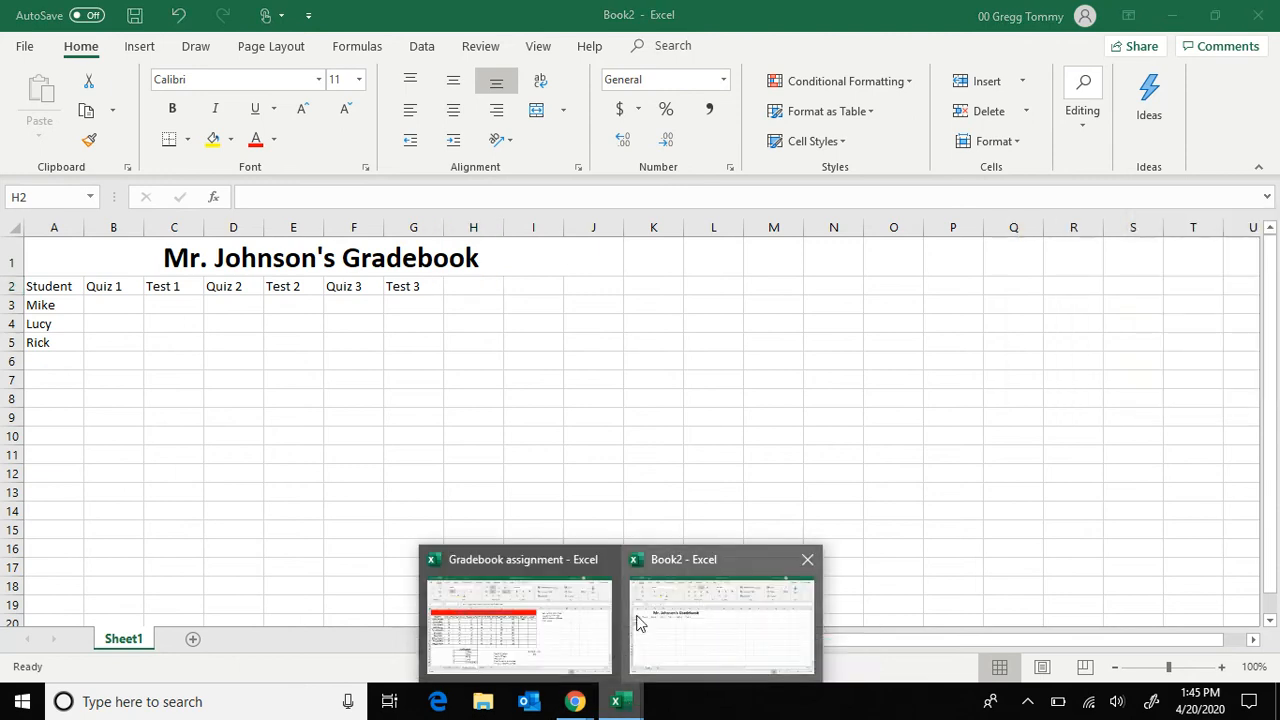
{"action": "mouse_move", "coordinate": [575, 645]}
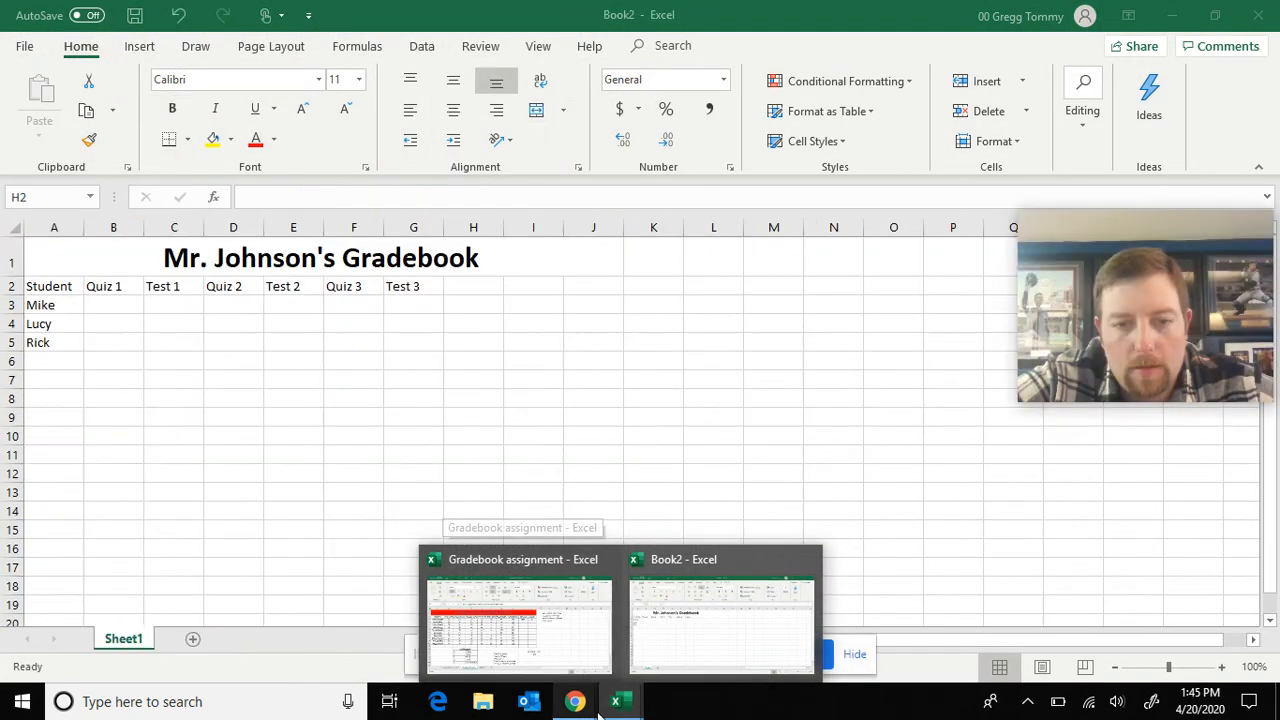
{"action": "left_click", "coordinate": [458, 284]}
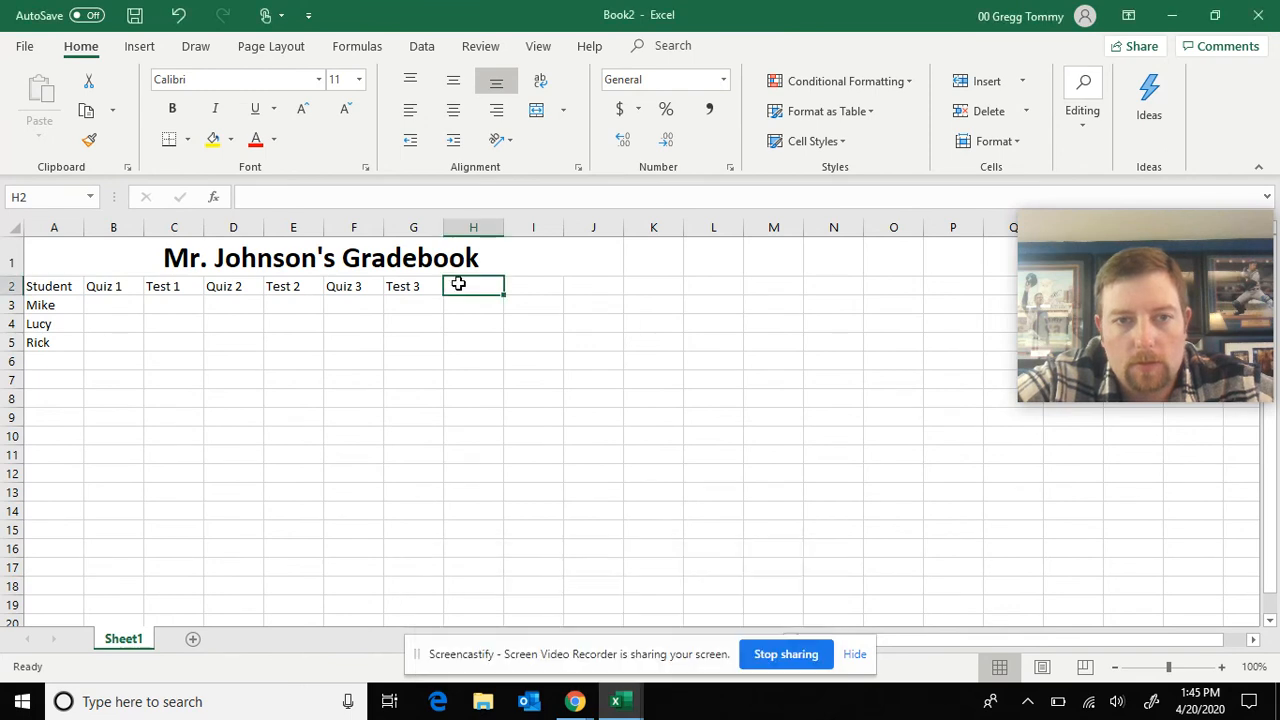
{"action": "type", "text": "Total Points"}
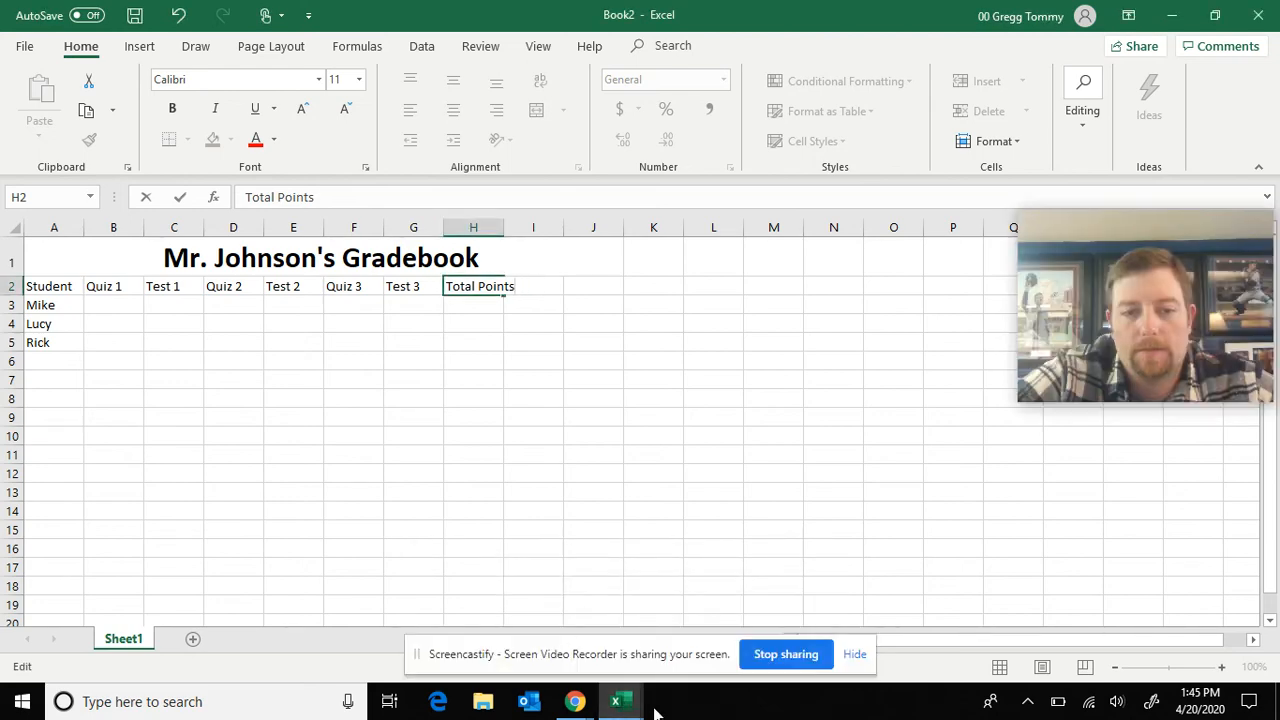
{"action": "mouse_move", "coordinate": [609, 701]}
{"action": "left_click", "coordinate": [557, 623]}
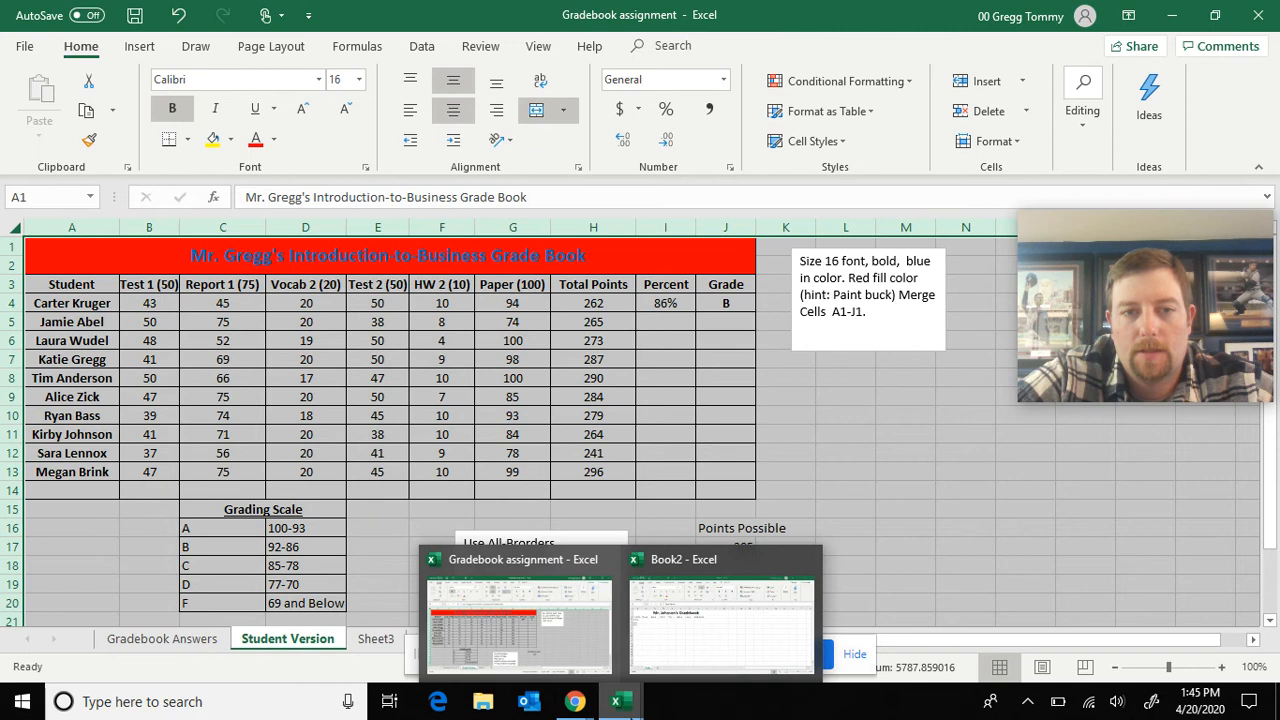
{"action": "left_click", "coordinate": [666, 645]}
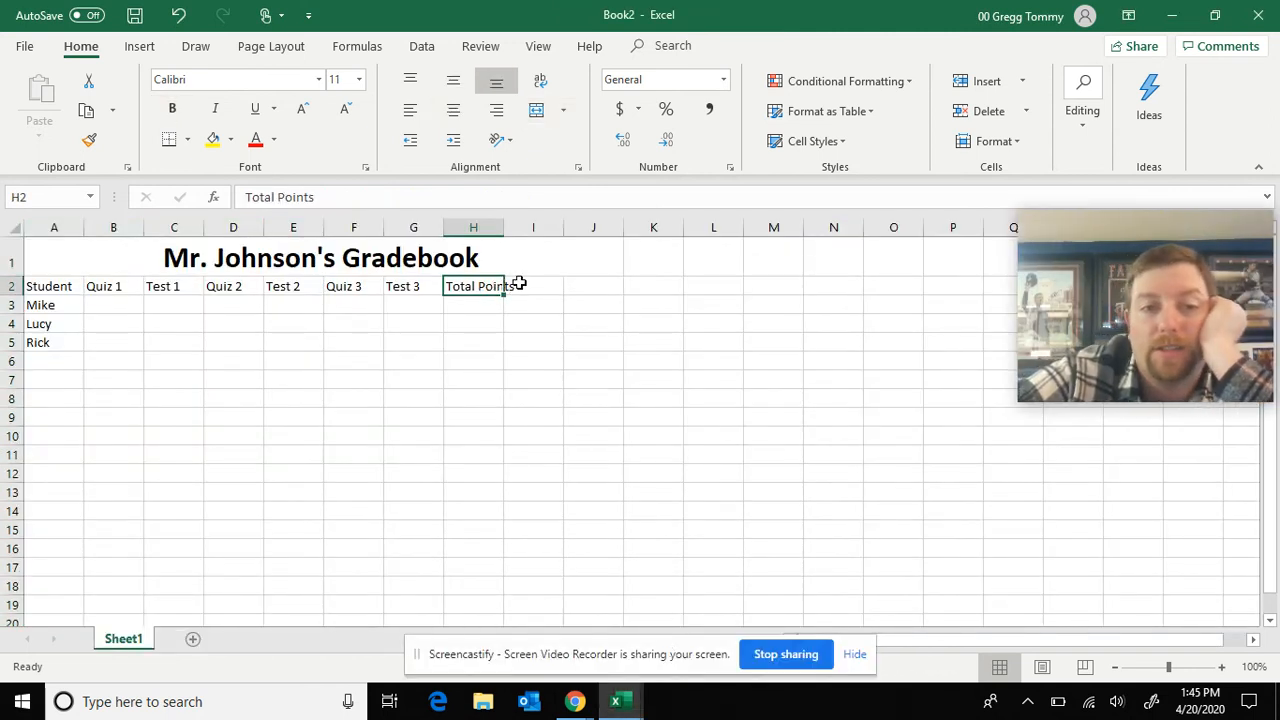
Autofit the width of column H to the "Total Points" heading
{"action": "left_click", "coordinate": [469, 347]}
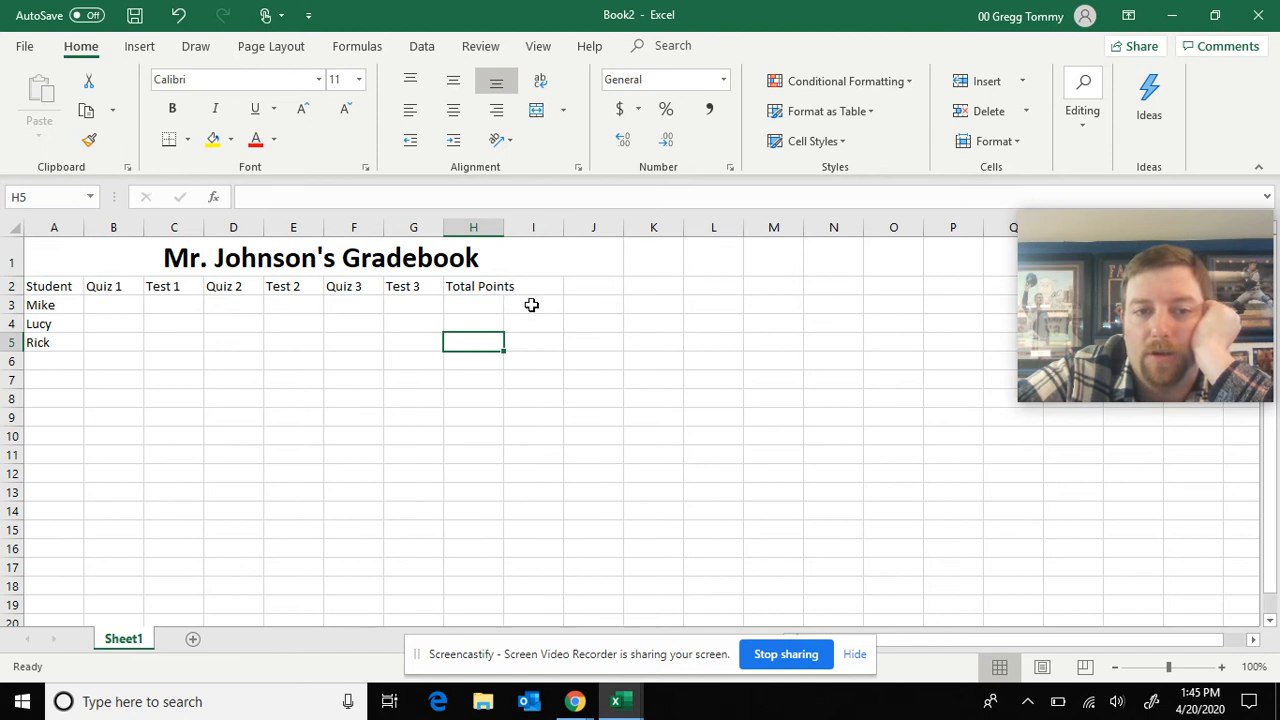
{"action": "left_click", "coordinate": [489, 286]}
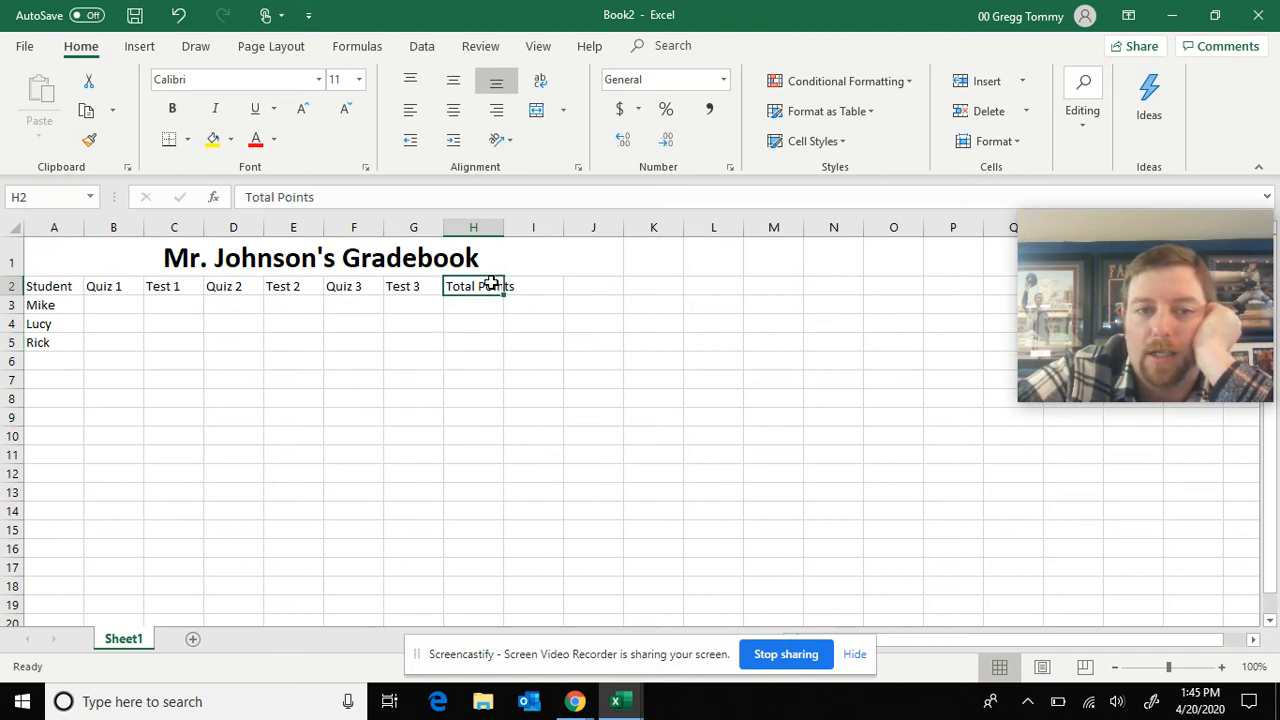
{"action": "double_click", "coordinate": [504, 228]}
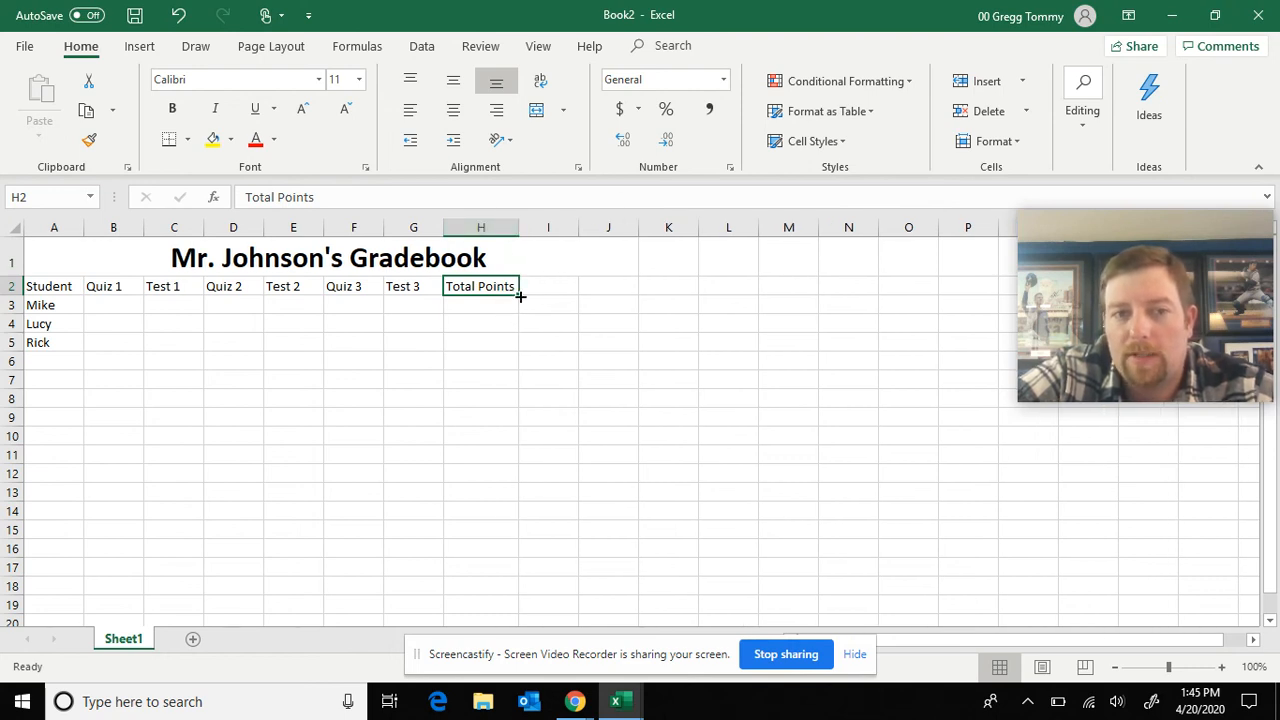
Check the Gradebook assignment workbook for the headings that follow Total Points, and return to the new gradebook at cell I2
{"action": "left_click", "coordinate": [543, 288]}
{"action": "mouse_move", "coordinate": [585, 707]}
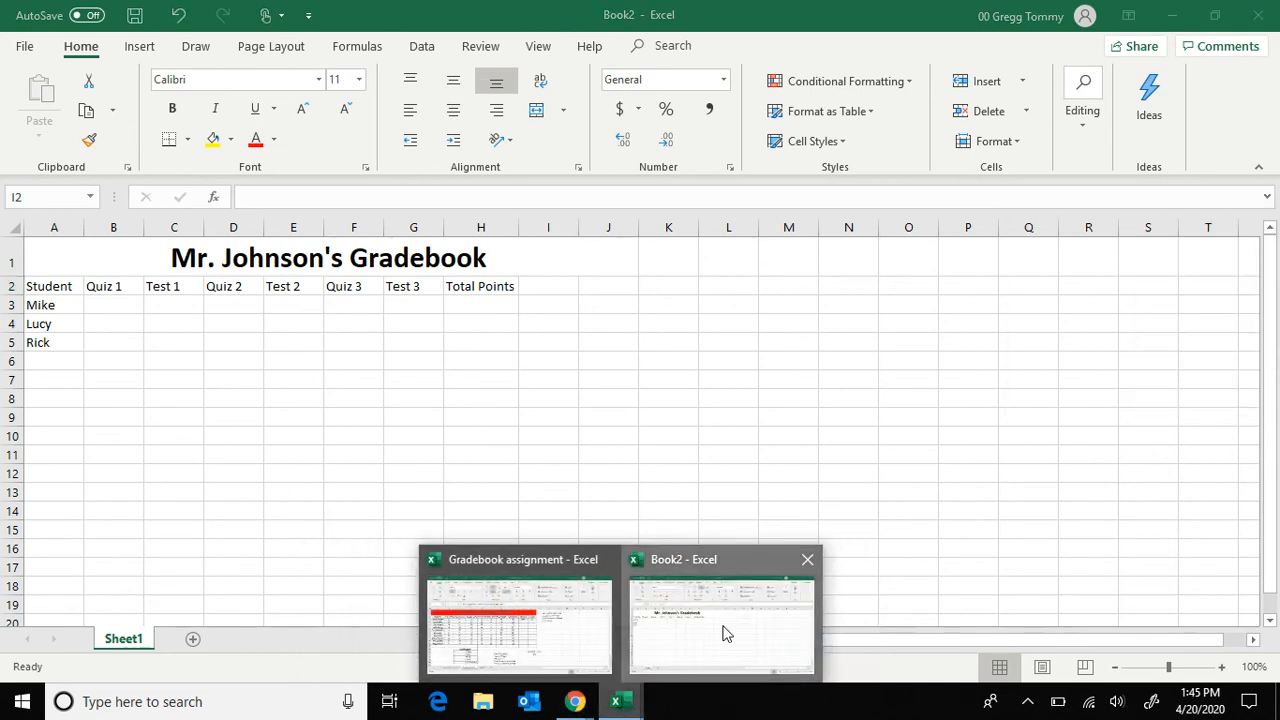
{"action": "left_click", "coordinate": [723, 627]}
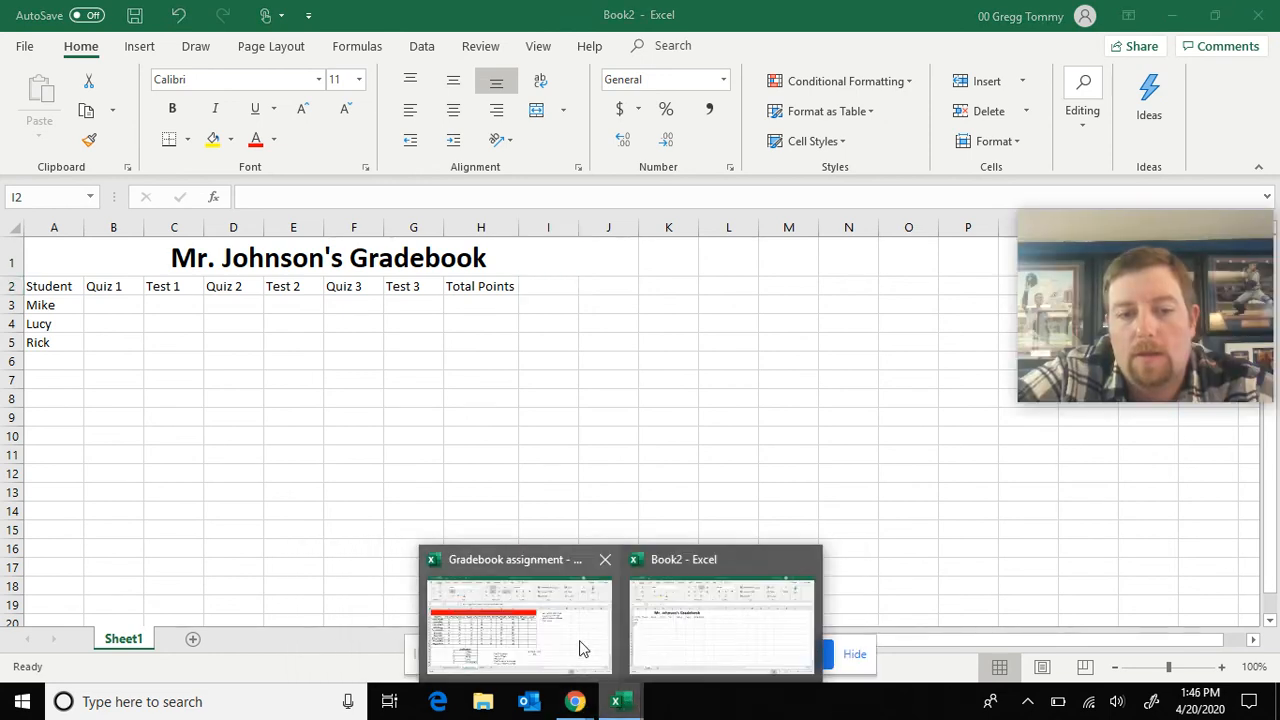
{"action": "left_click", "coordinate": [580, 649]}
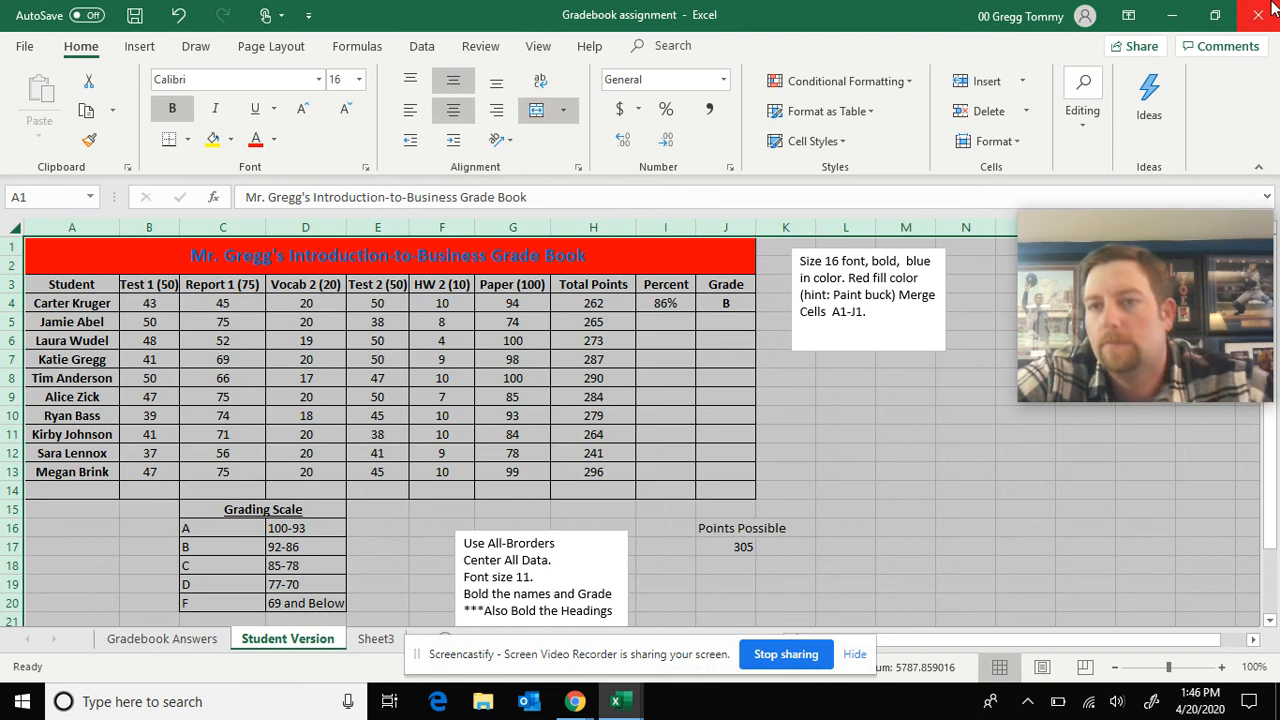
{"action": "left_click", "coordinate": [1171, 14]}
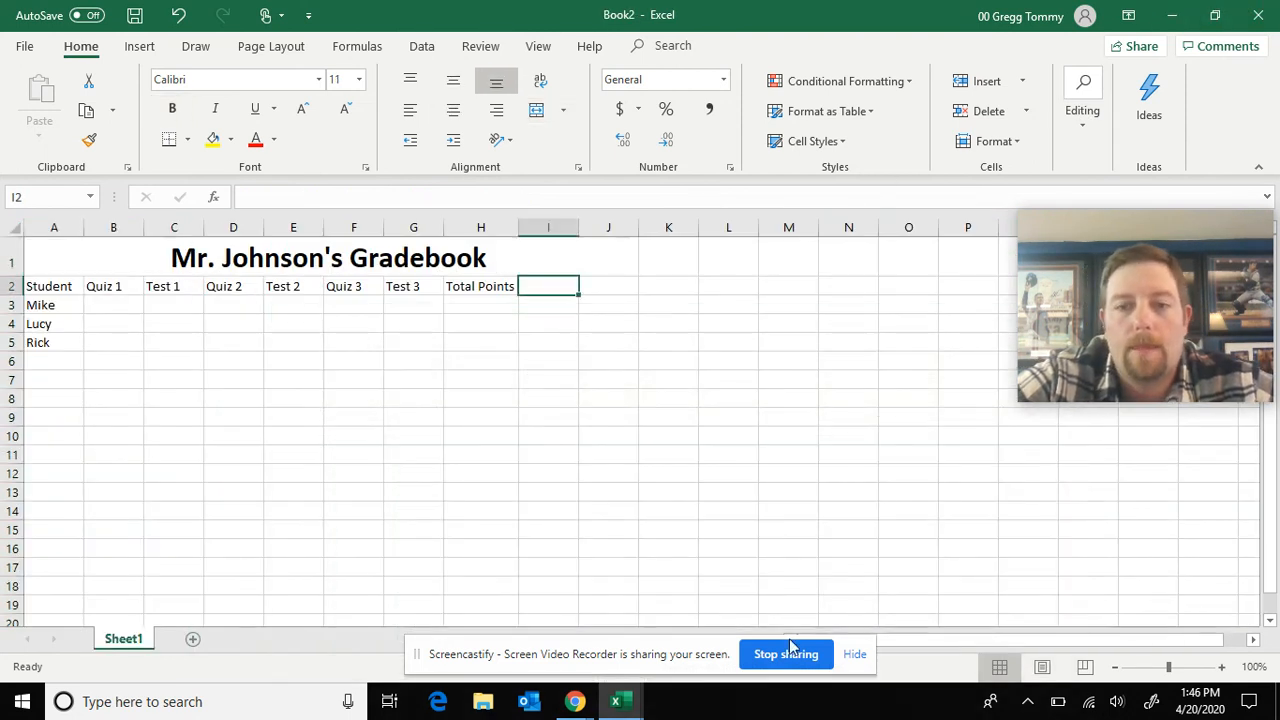
{"action": "left_click", "coordinate": [575, 702]}
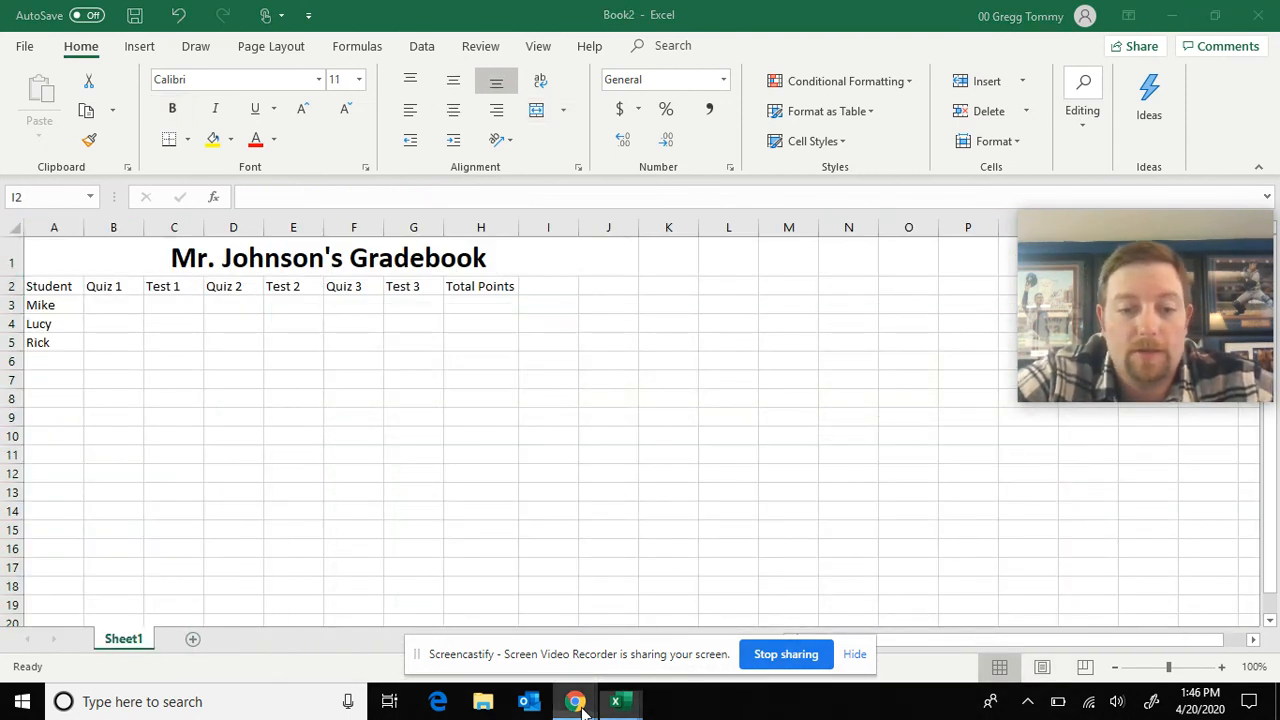
{"action": "mouse_move", "coordinate": [610, 688]}
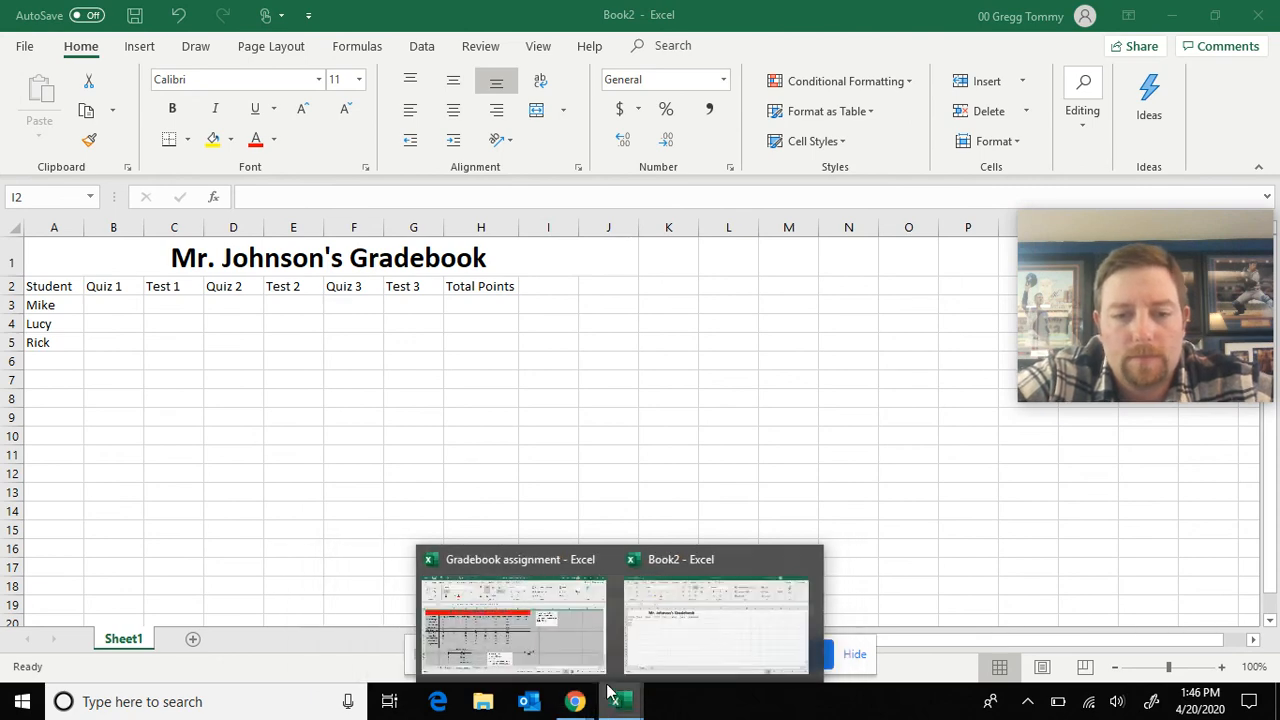
{"action": "left_click", "coordinate": [516, 640]}
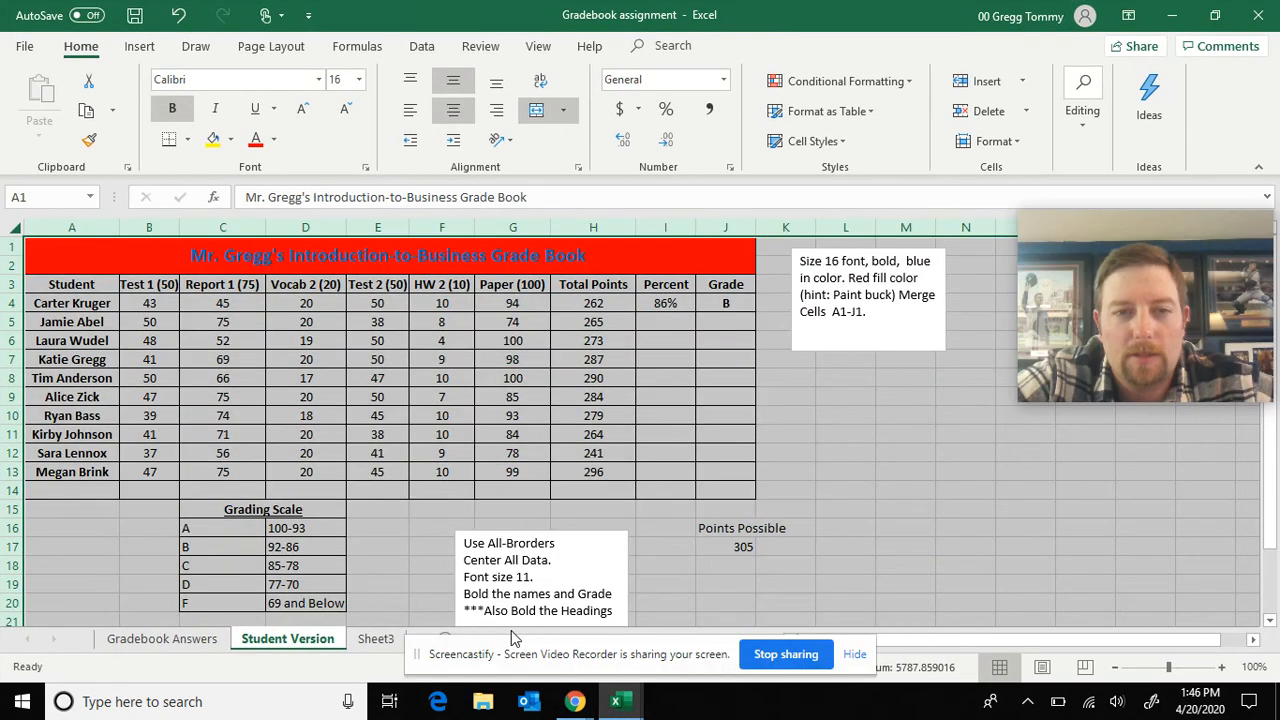
{"action": "left_click", "coordinate": [793, 462]}
{"action": "mouse_move", "coordinate": [620, 700]}
{"action": "left_click", "coordinate": [672, 630]}
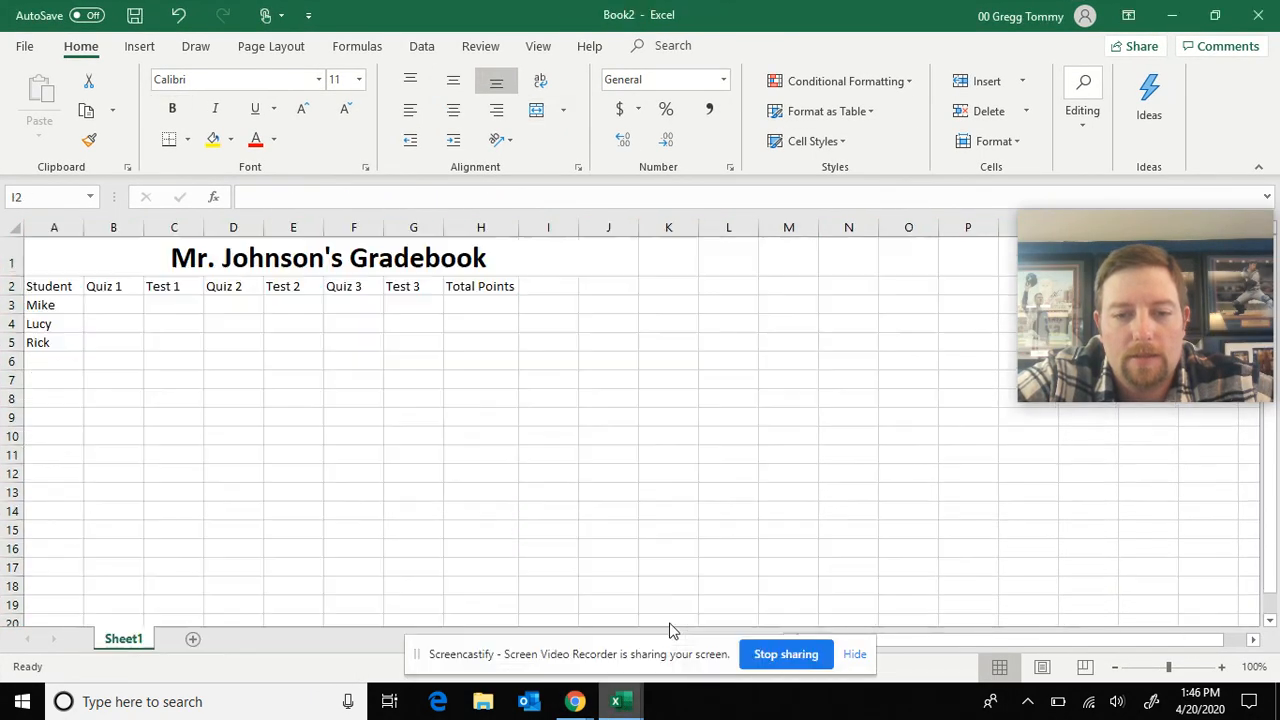
Enter the headings "Percent" in cell I2 and "Grade" in cell J2
{"action": "type", "text": "Percent"}
{"action": "left_click", "coordinate": [586, 285]}
{"action": "type", "text": "Gra"}
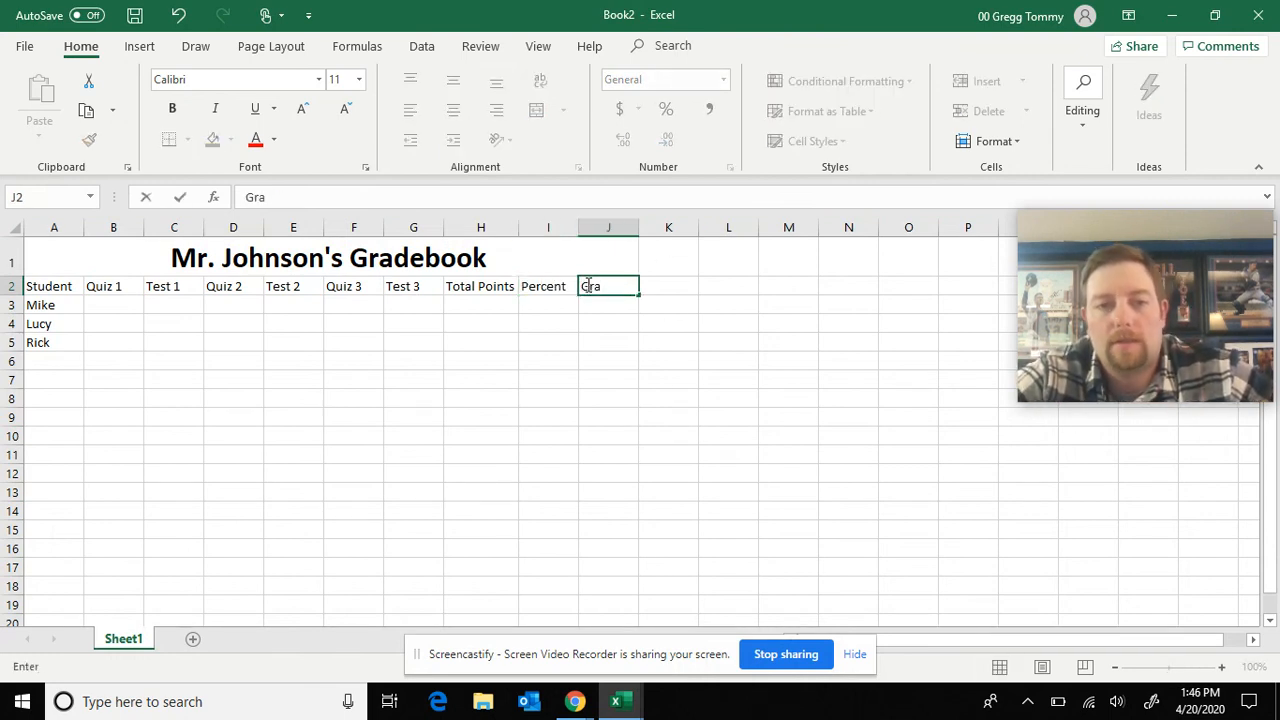
{"action": "type", "text": "de"}
{"action": "key", "text": "Return"}
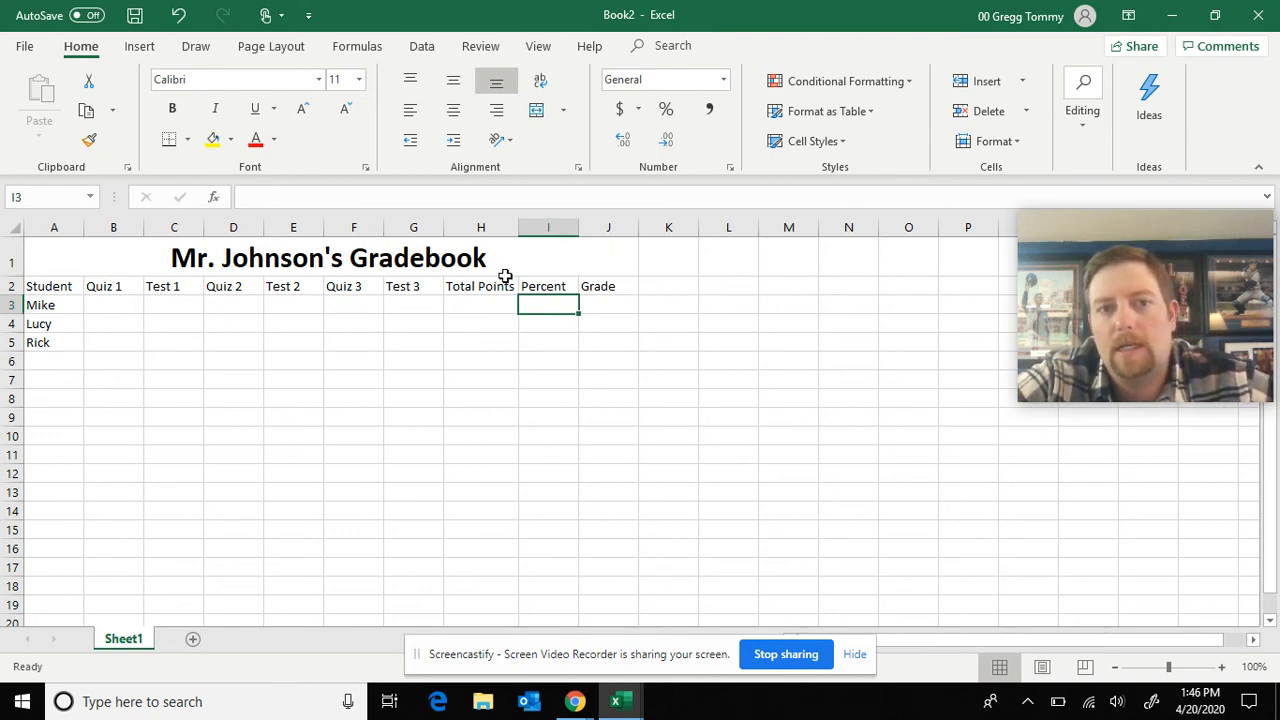
Make the column headings in A2 through J2 bold and center them
{"action": "left_click_drag", "start_coordinate": [594, 285], "coordinate": [49, 291]}
{"action": "left_click", "coordinate": [172, 108]}
{"action": "left_click", "coordinate": [453, 110]}
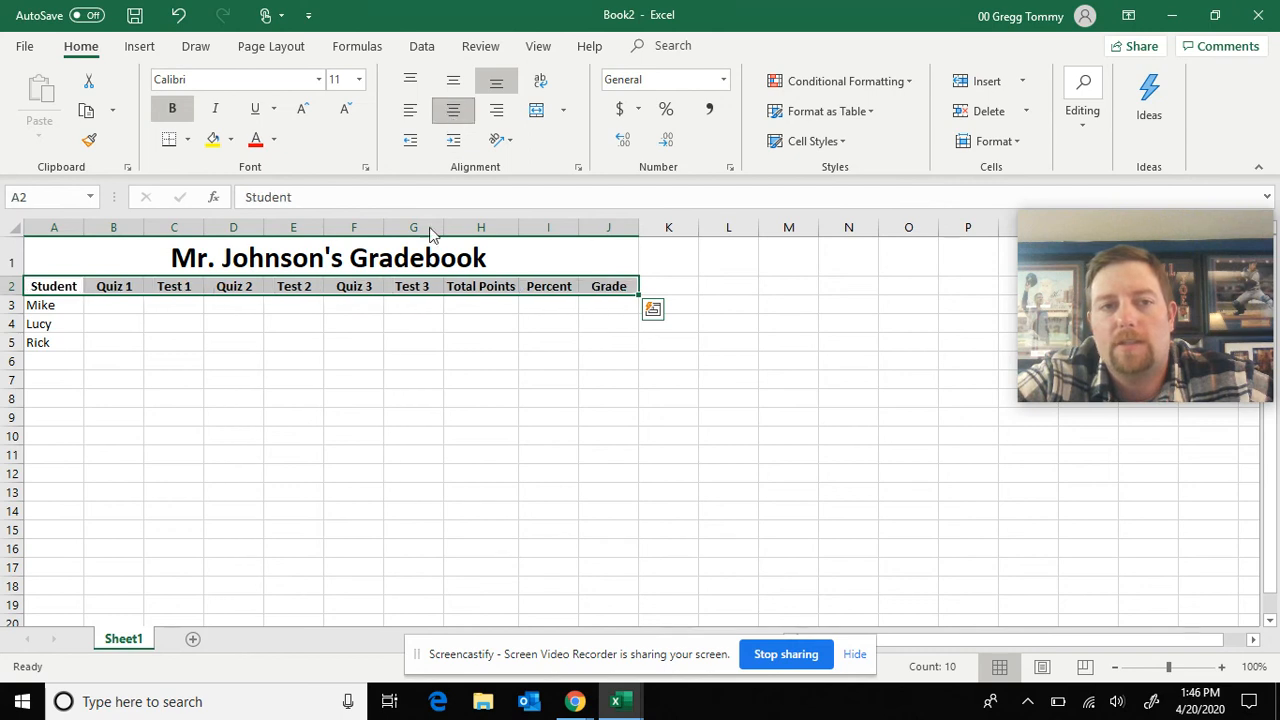
{"action": "left_click", "coordinate": [395, 421]}
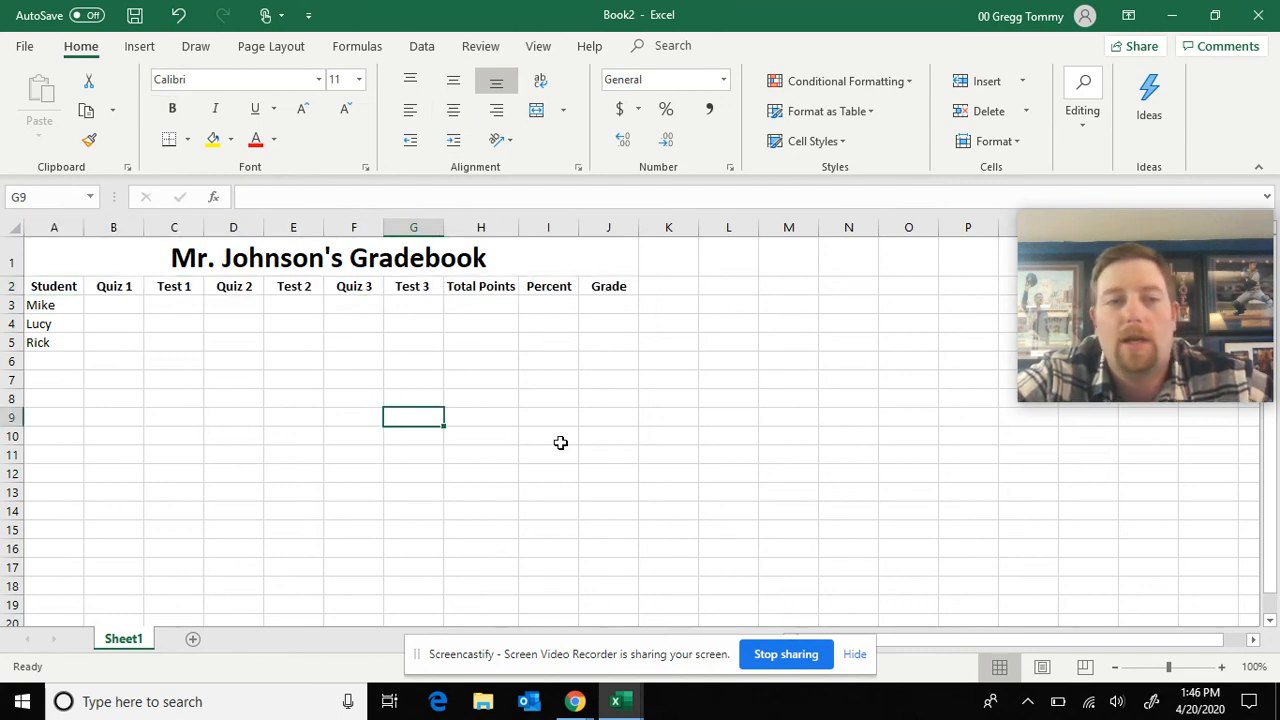